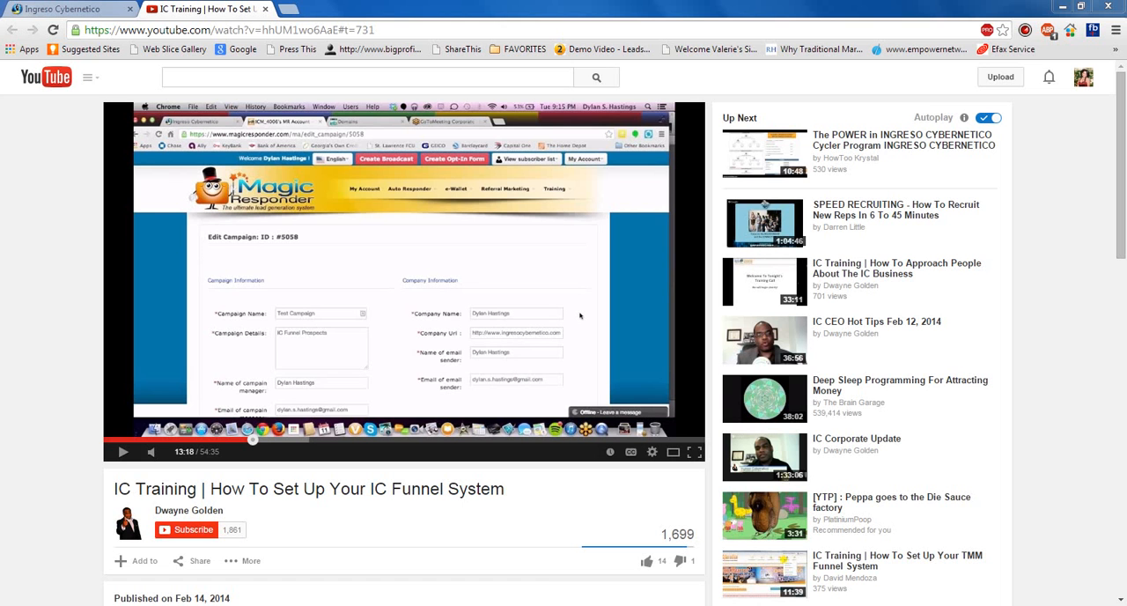
- Switch to the Ingreso Cybernetico back office and open the My Referral Links page
click(67, 8)
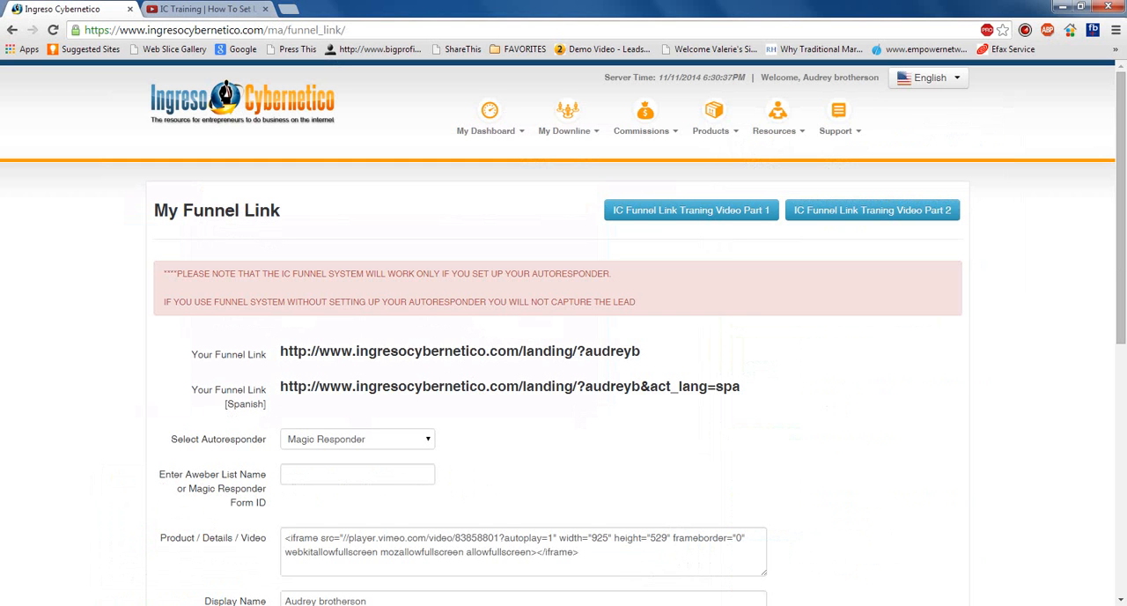
mouse_move(489, 130)
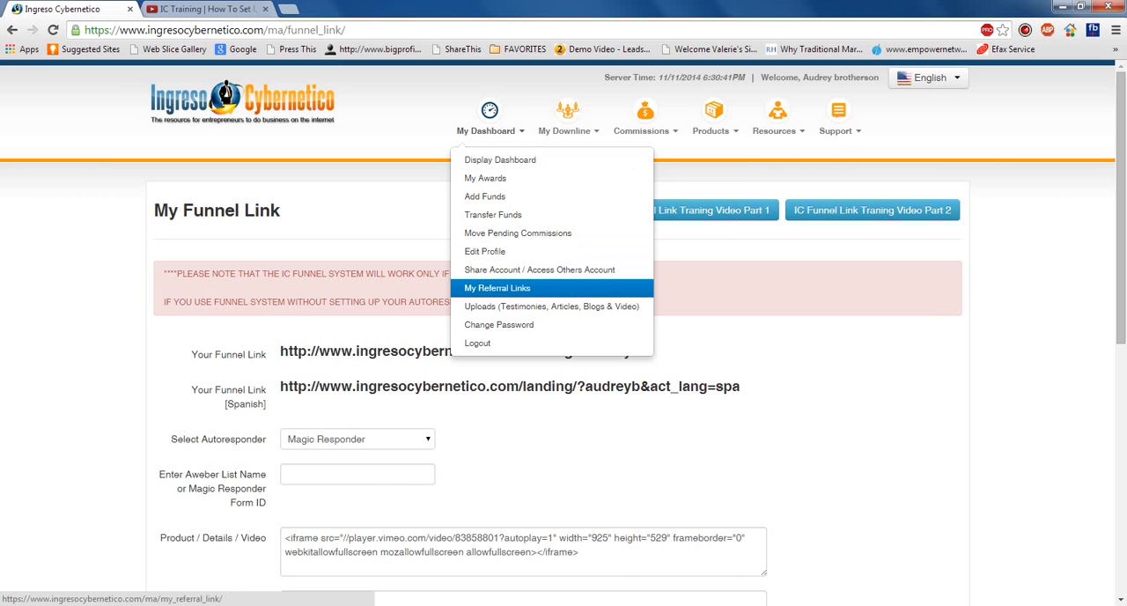
click(497, 288)
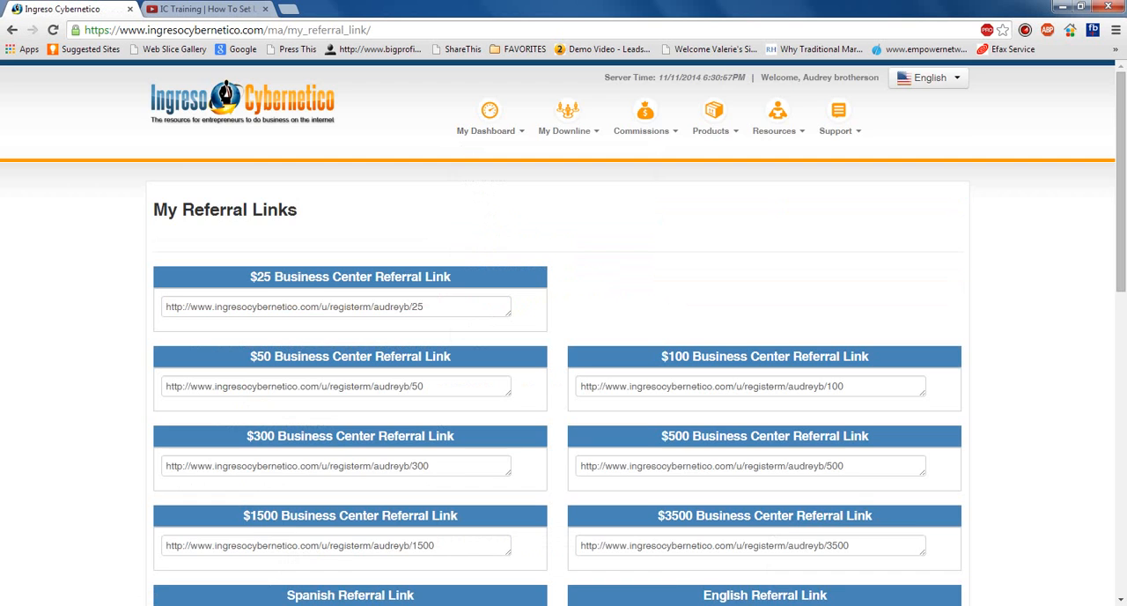
- Open the funnel link creation page from the Your Funnel URL section and review its setup fields
scroll(563, 335, down, 2)
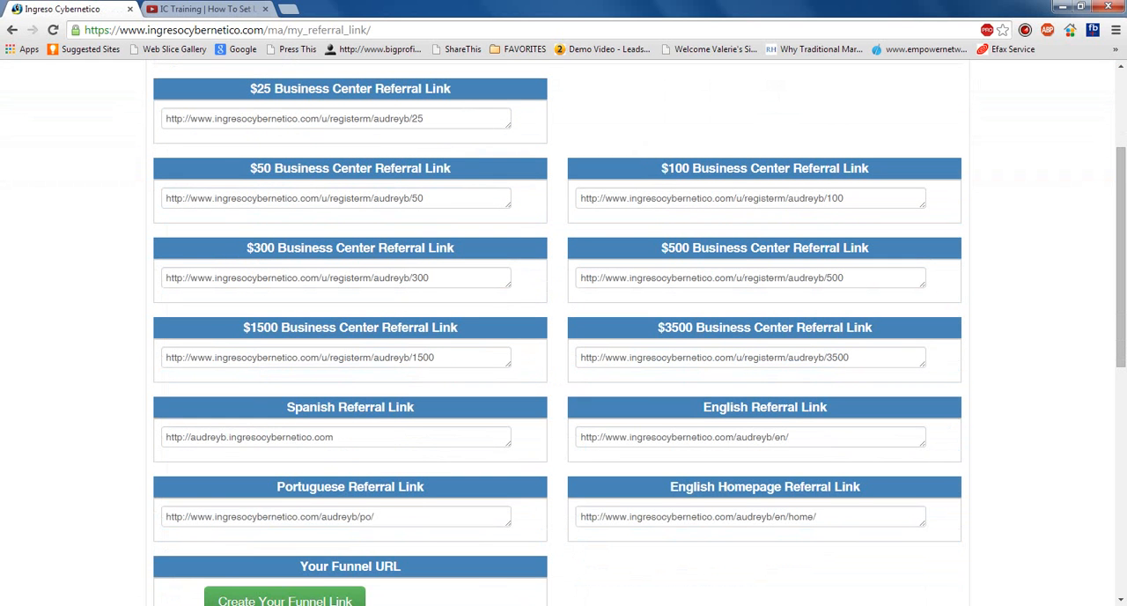
scroll(563, 335, down, 1)
scroll(563, 334, down, 2)
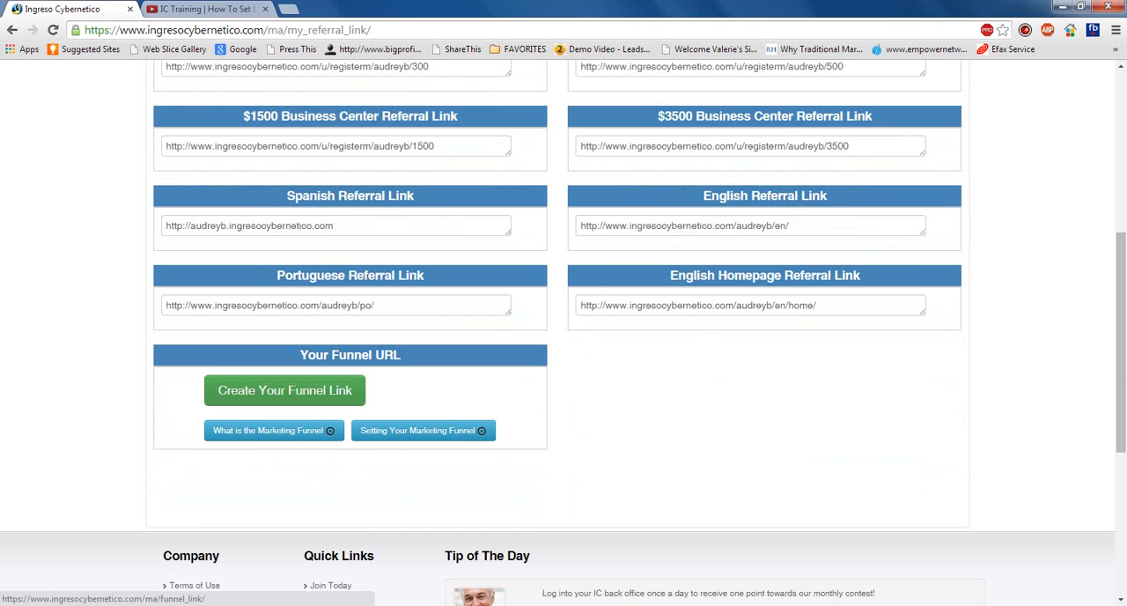
click(284, 391)
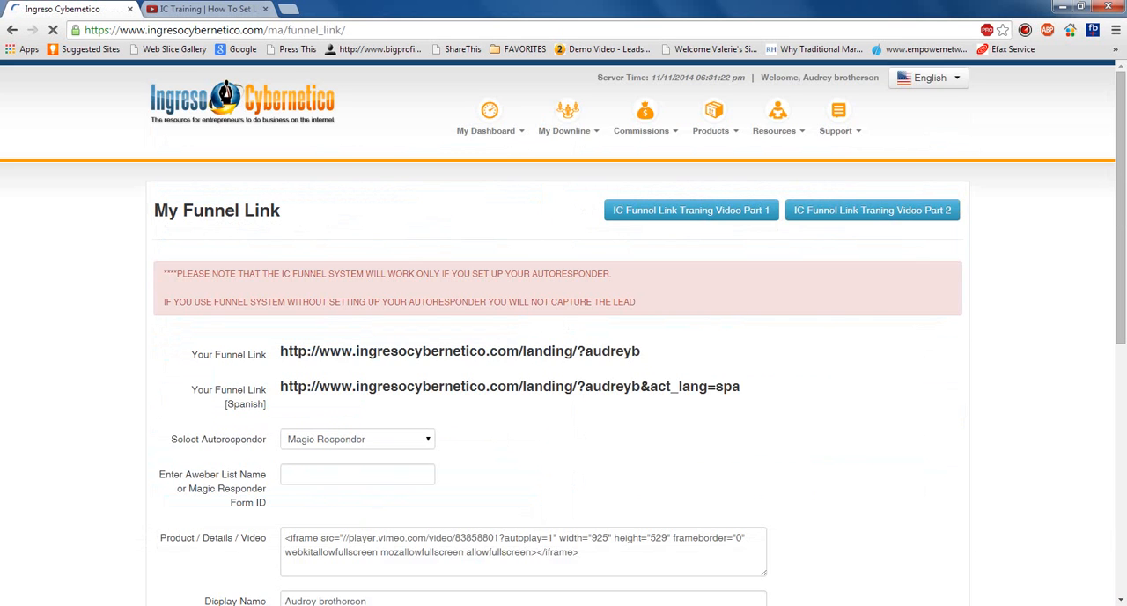
scroll(563, 353, down, 1)
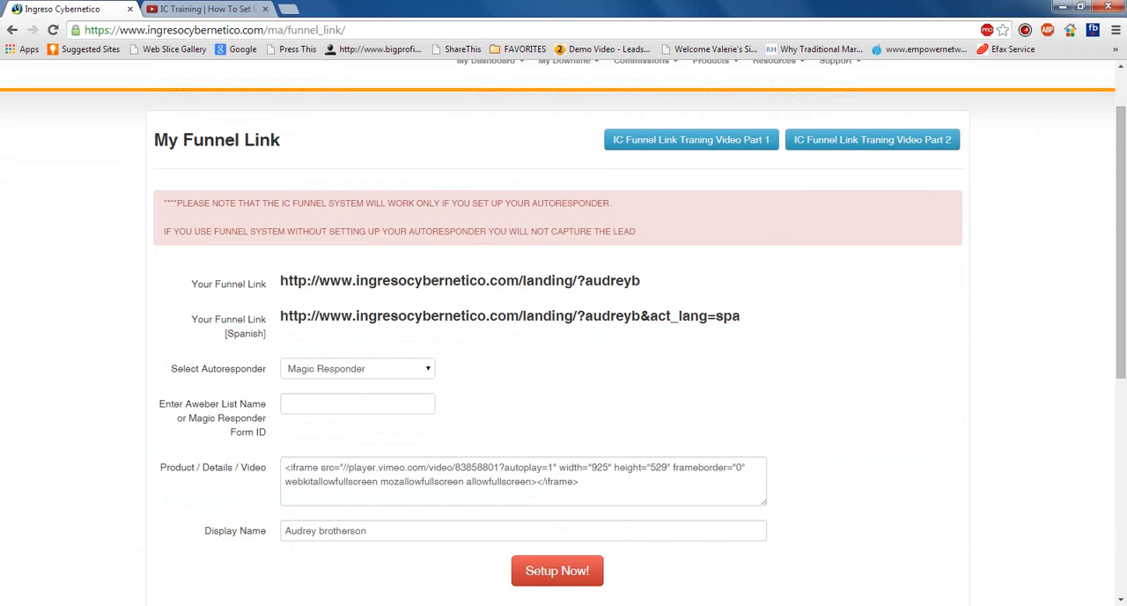
scroll(563, 353, up, 1)
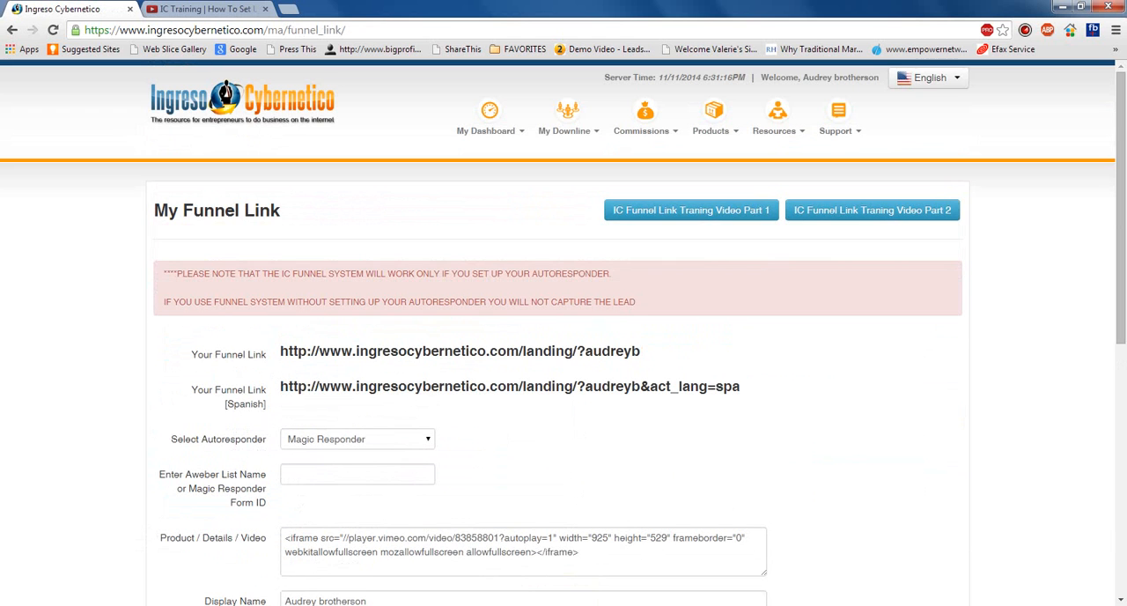
- Open the Autoresponder Service product and display the Auto Responder campaign list in Magic Responder
click(710, 130)
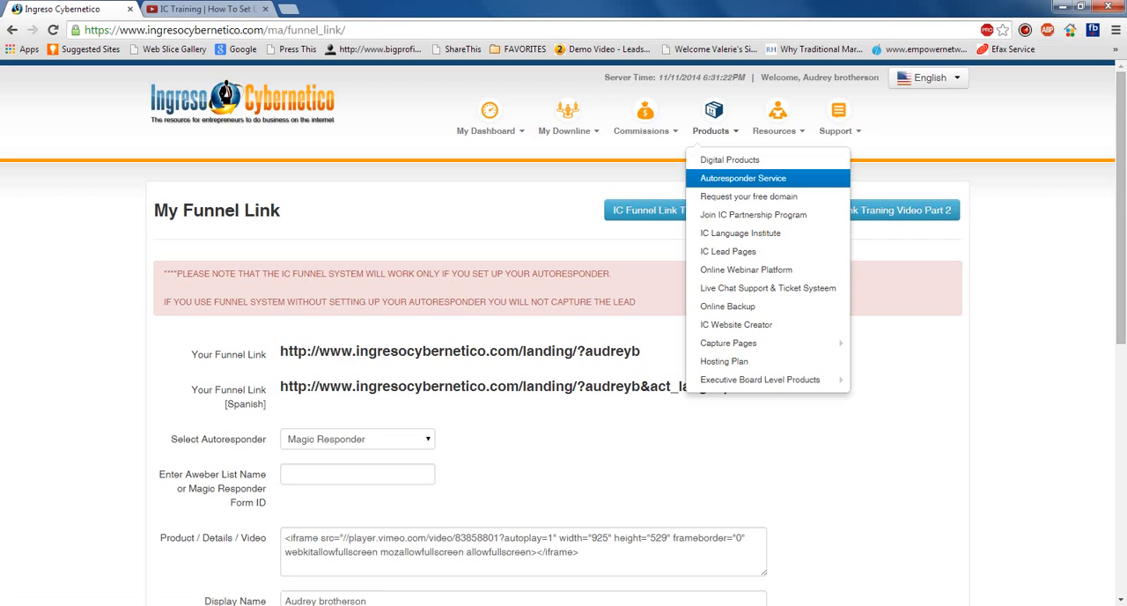
click(743, 178)
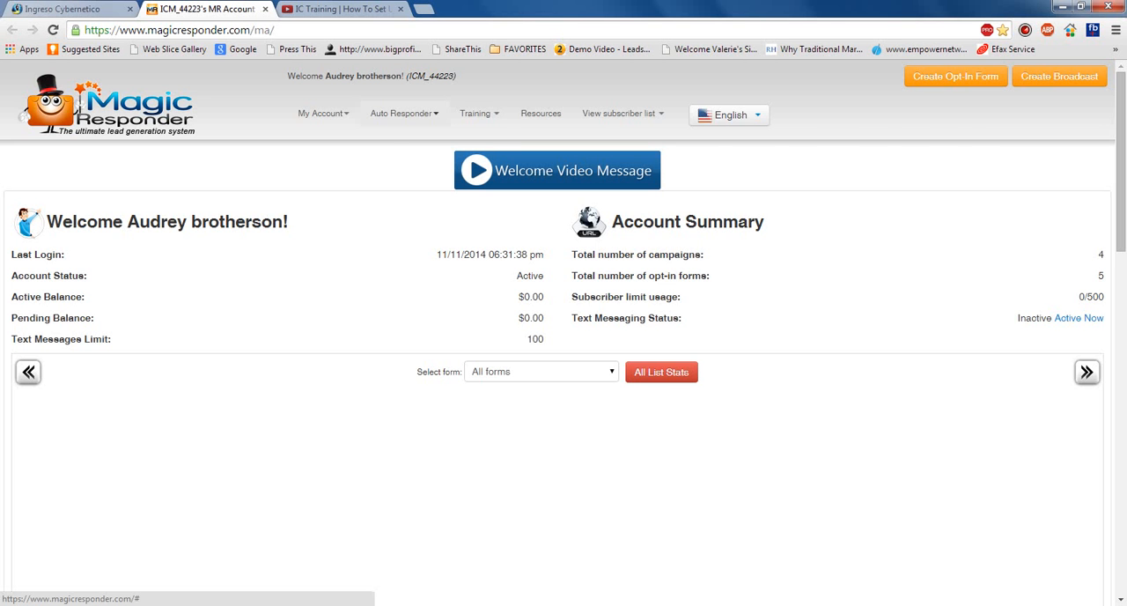
click(342, 9)
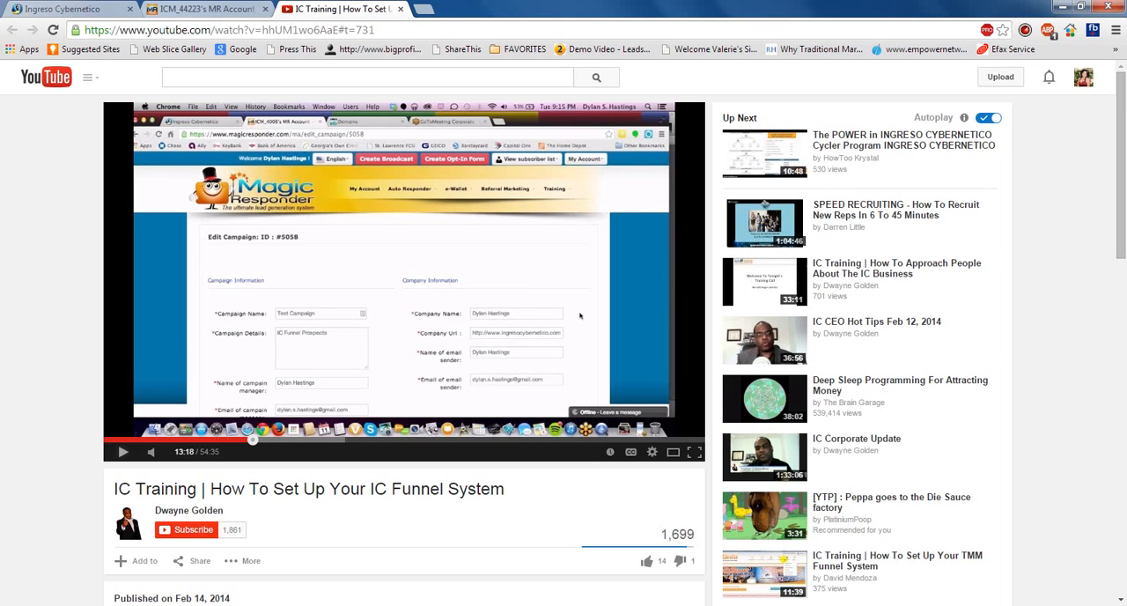
click(203, 8)
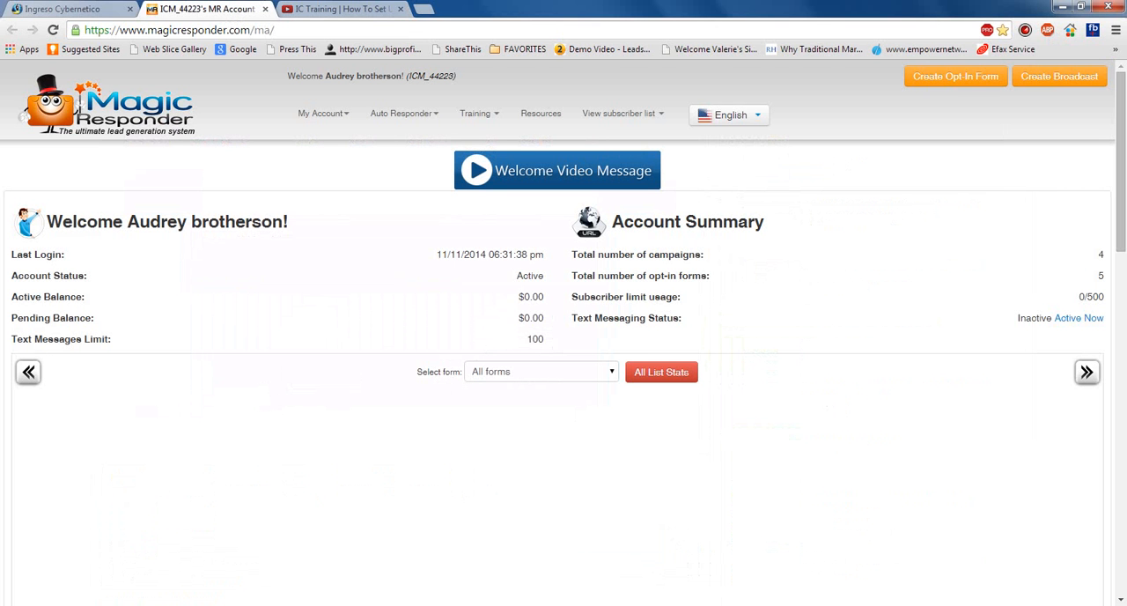
click(401, 113)
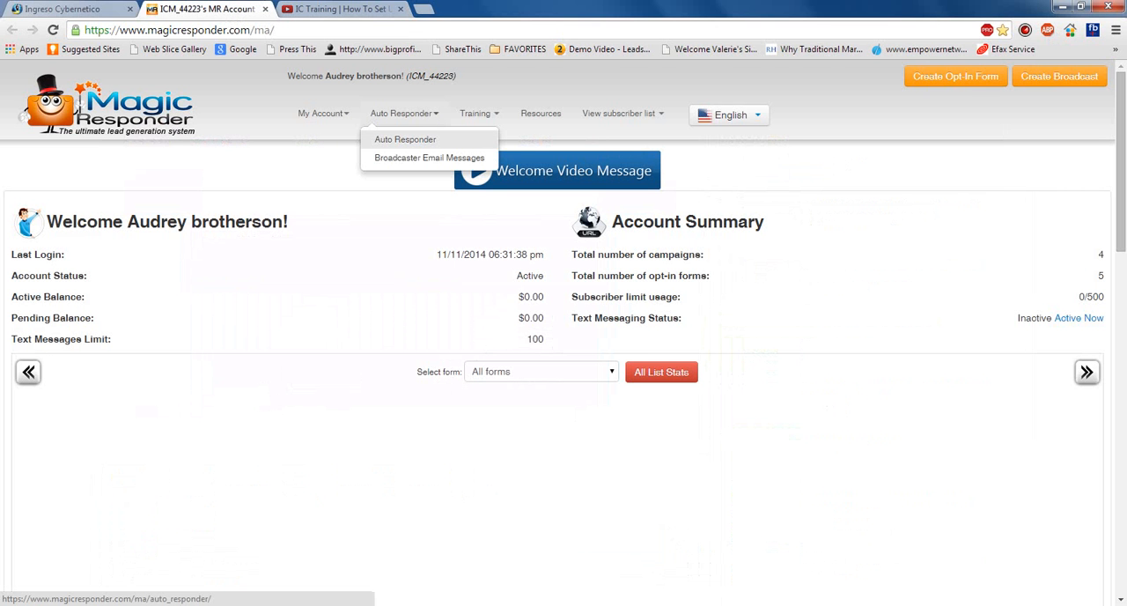
click(405, 139)
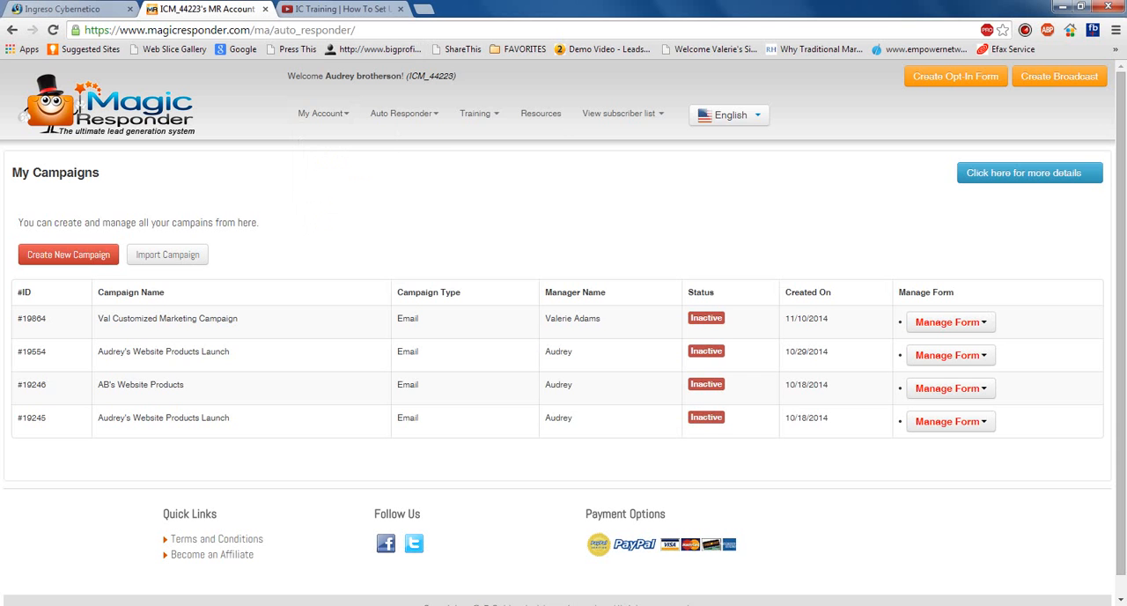
- Start a new opt-in form for the Customized Marketing Campaign created on 11/10/2014
mouse_move(479, 113)
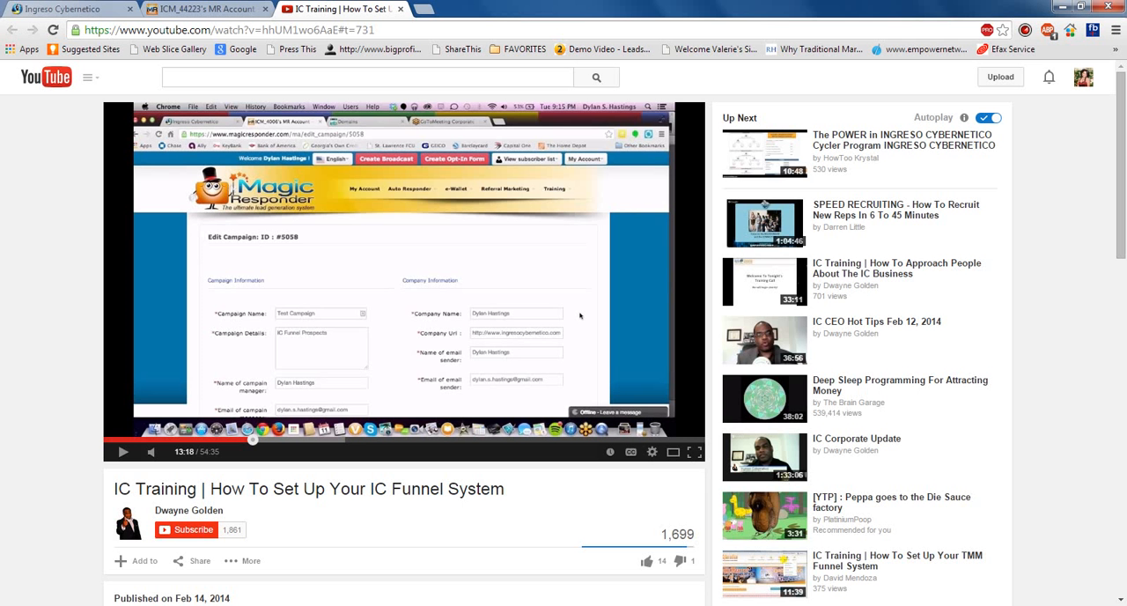
click(339, 9)
click(207, 9)
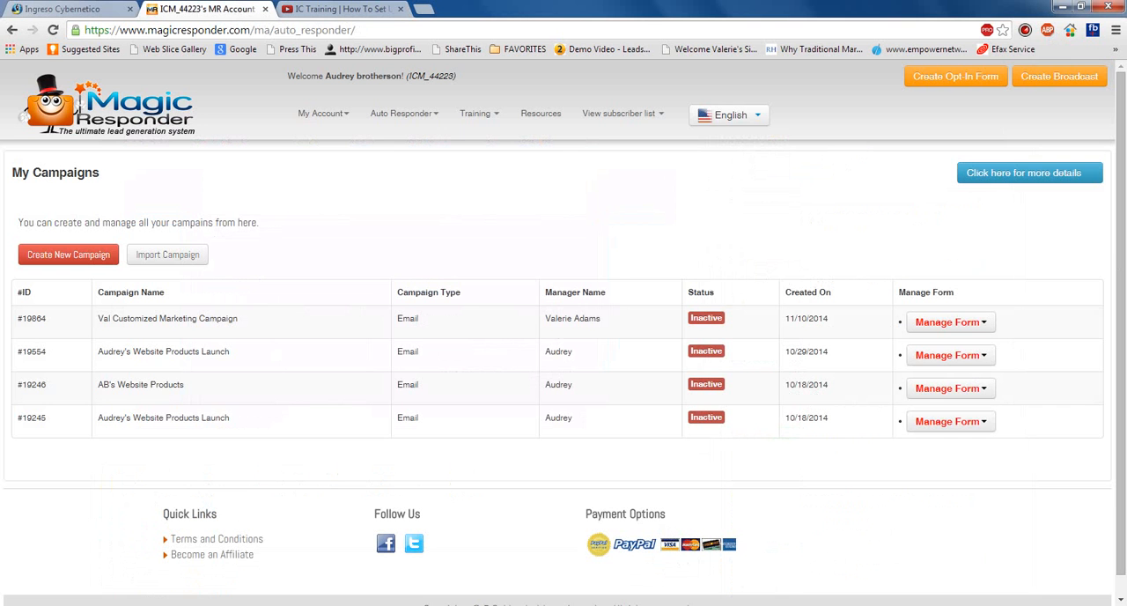
click(947, 321)
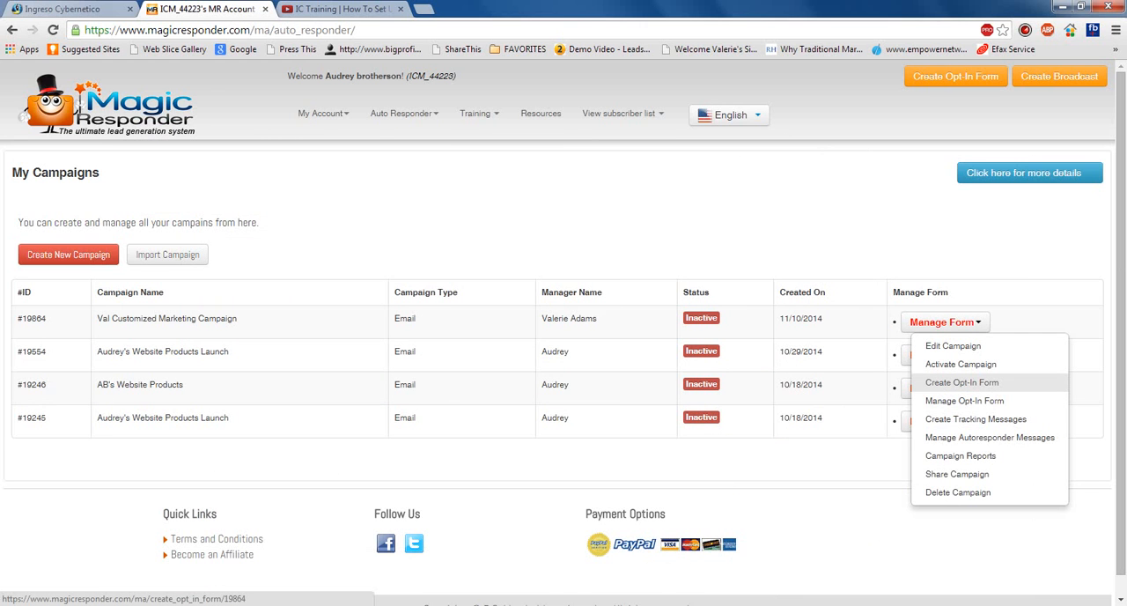
click(962, 382)
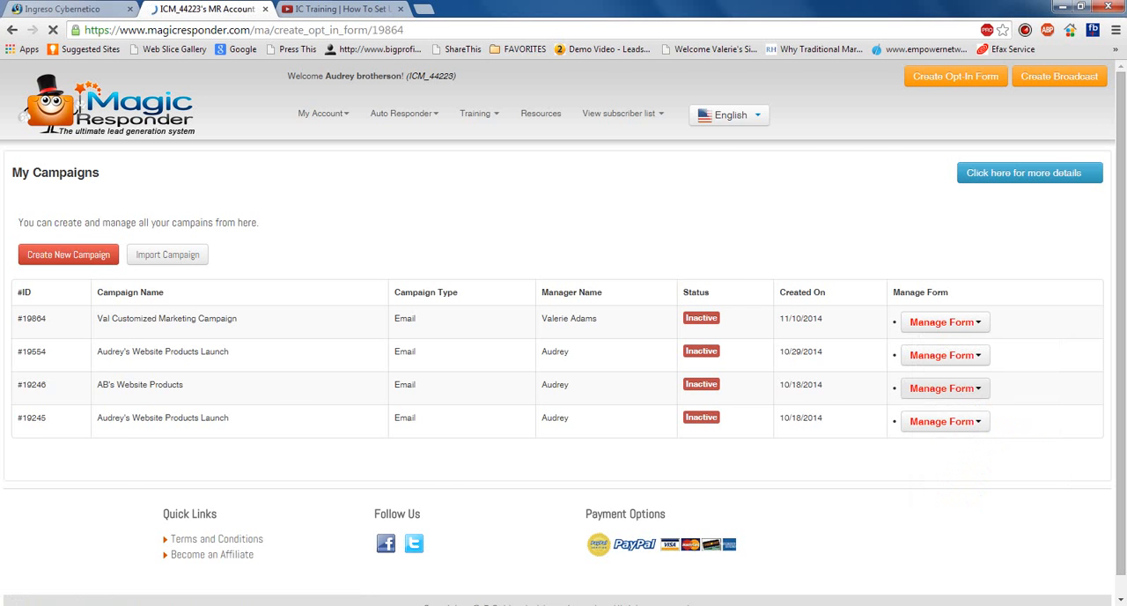
- Play the IC Funnel System training video on YouTube, skip ahead to about the 16-minute mark, and pause it
click(339, 9)
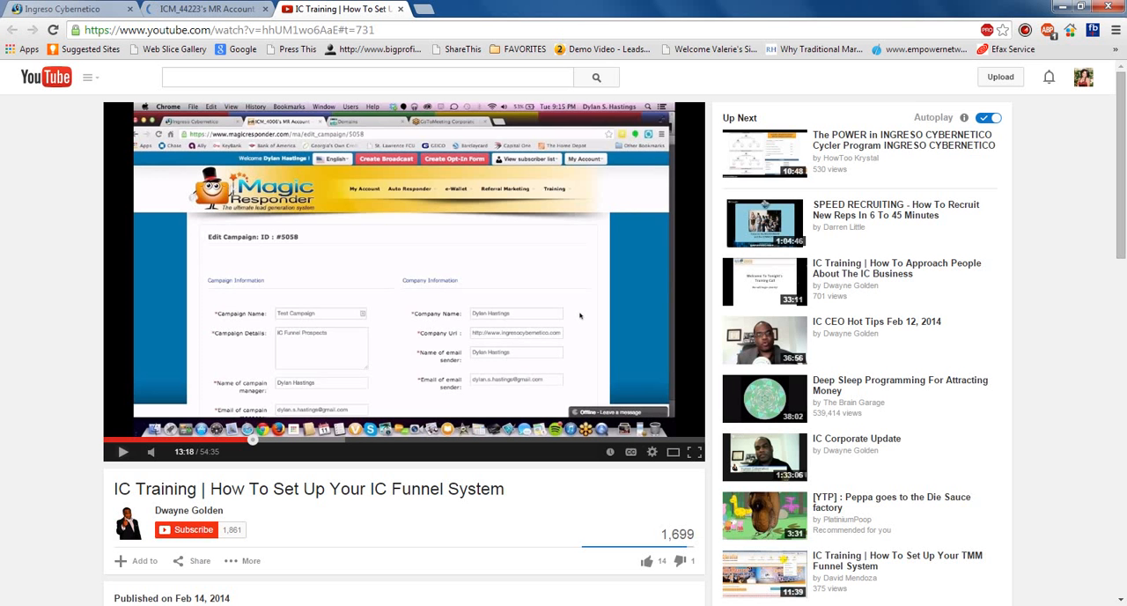
click(123, 451)
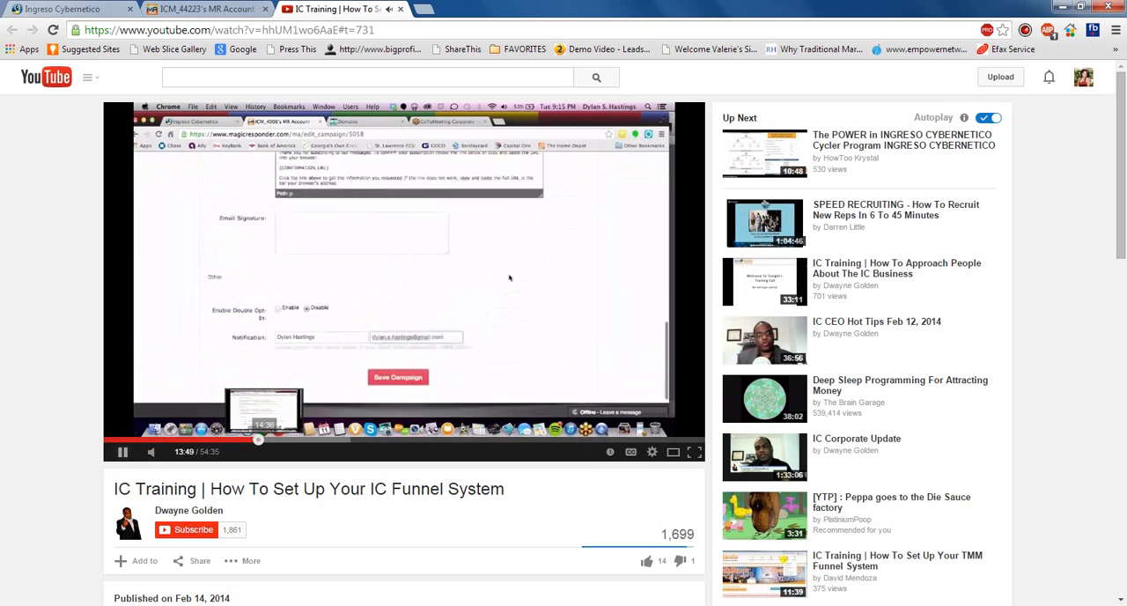
click(269, 438)
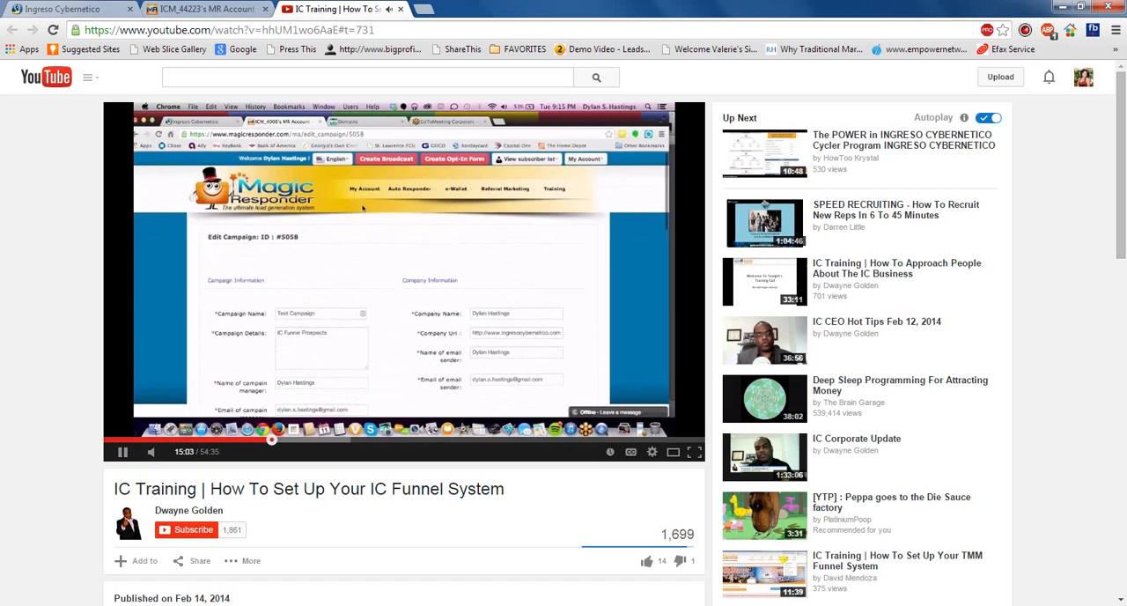
click(280, 439)
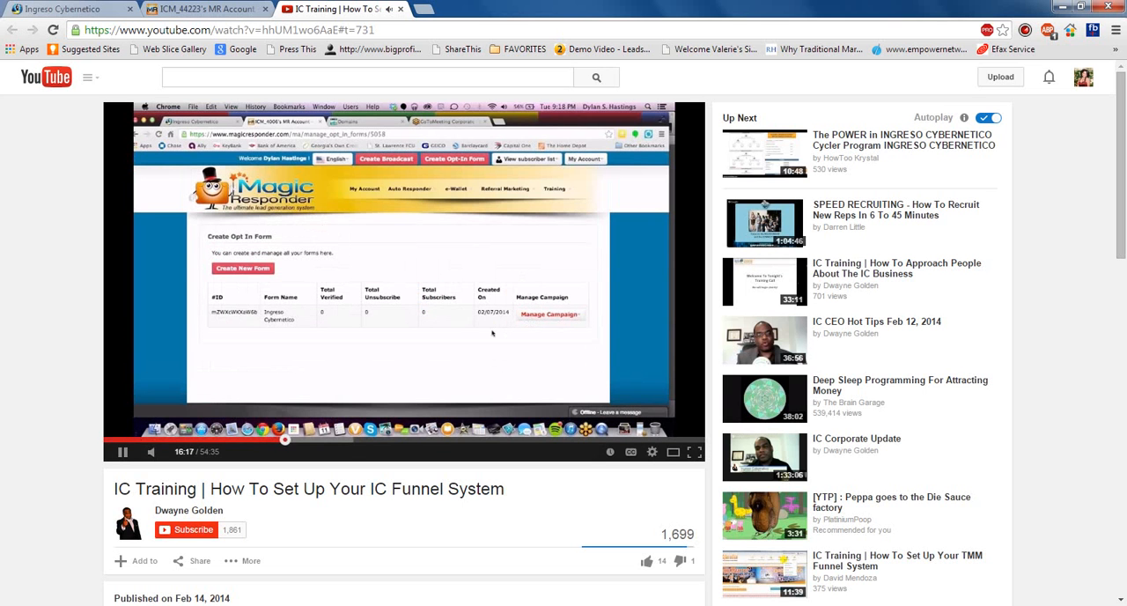
click(124, 452)
- Switch back to Magic Responder and select the Customized Marketing Campaign for the new opt-in form
click(207, 9)
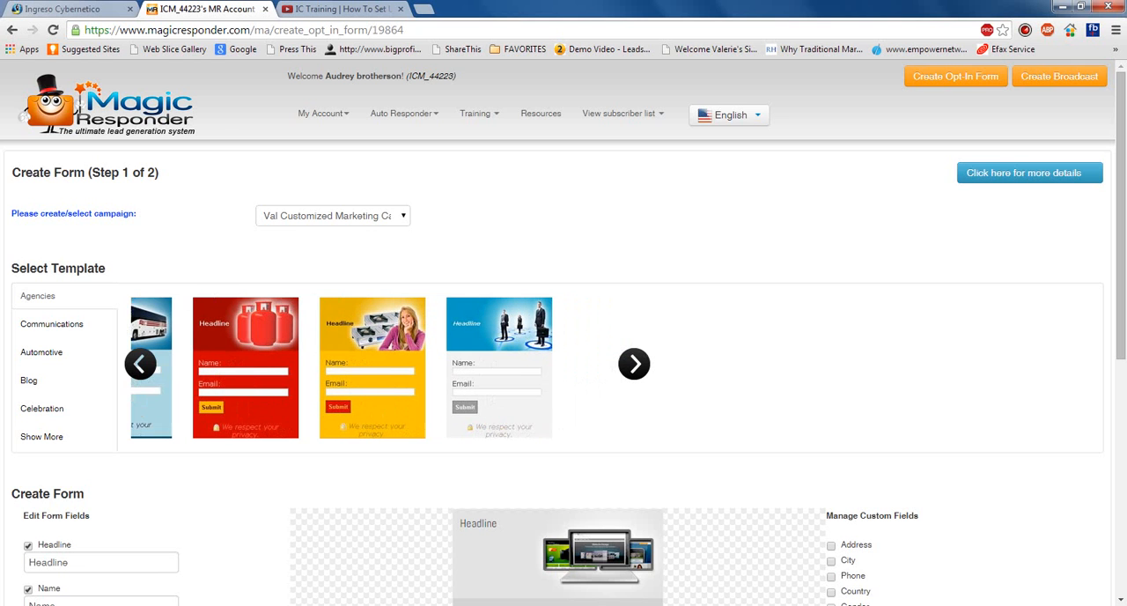
click(402, 216)
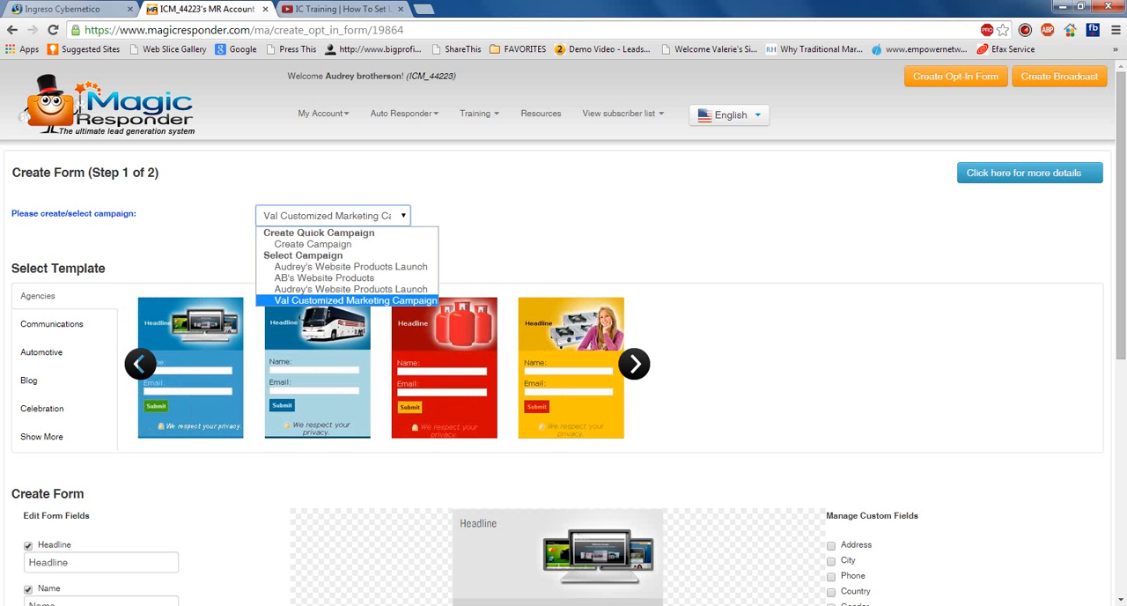
click(356, 300)
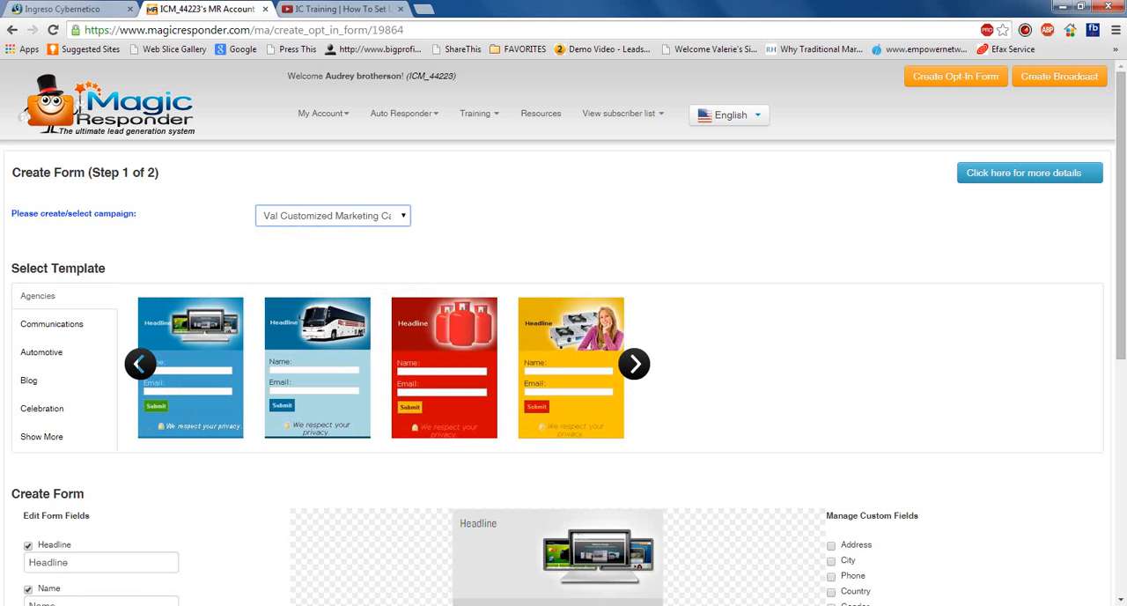
- Load the Celebration template with the cheering crowd into the opt-in form, using the orange and white color scheme
scroll(563, 352, down, 2)
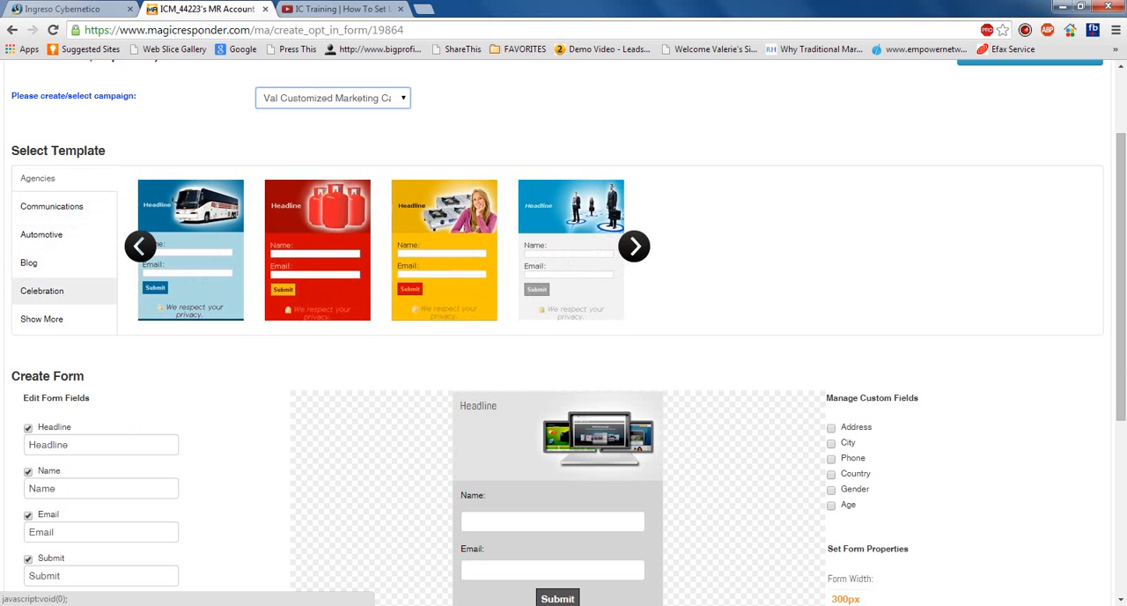
click(41, 291)
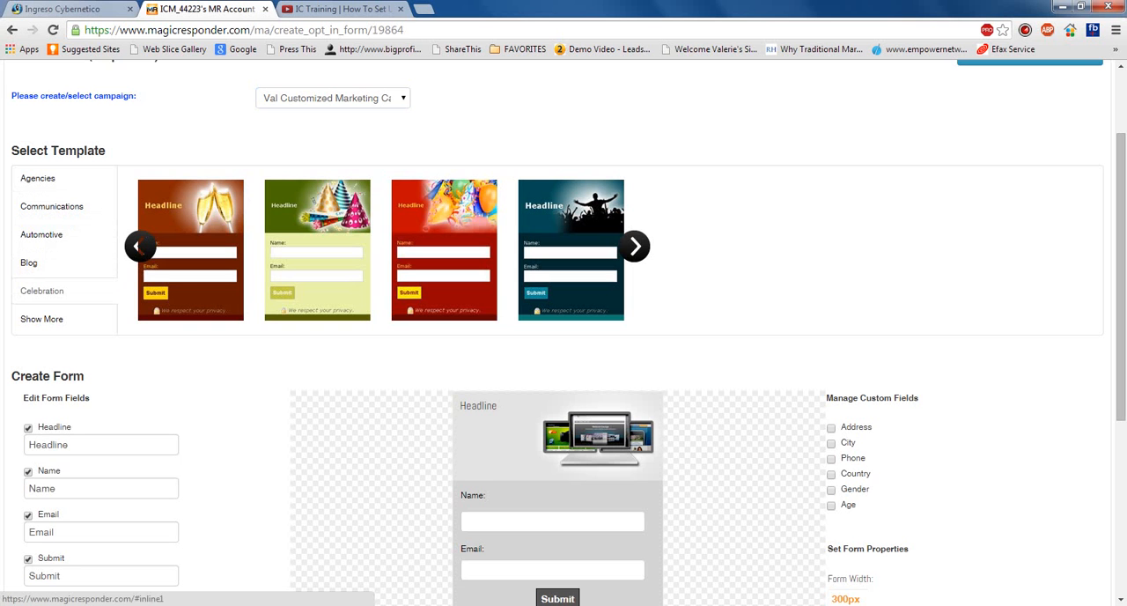
click(571, 256)
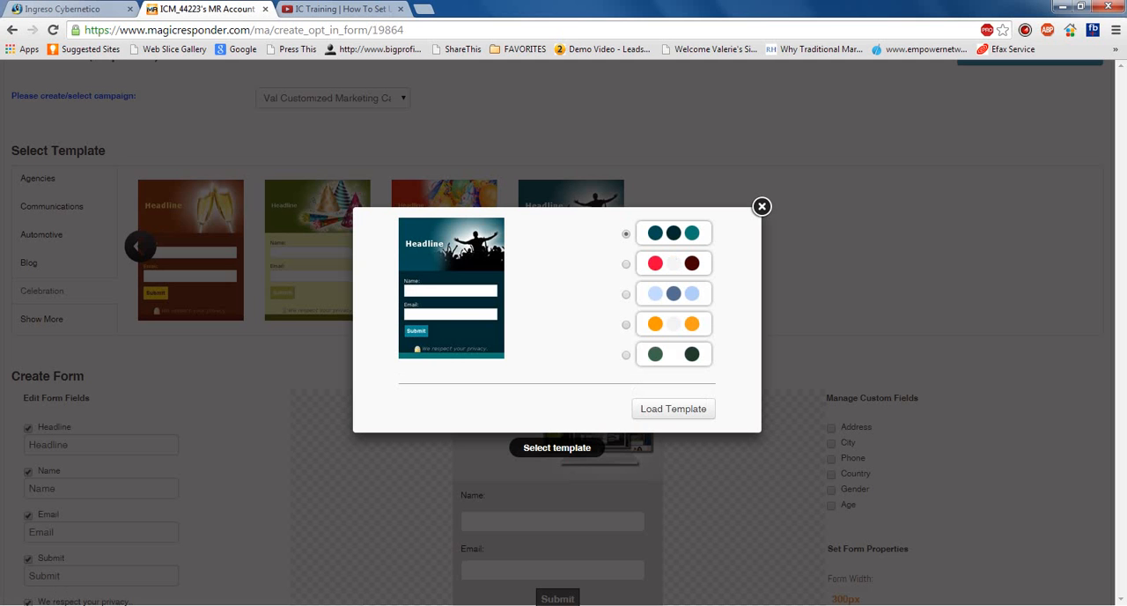
click(626, 324)
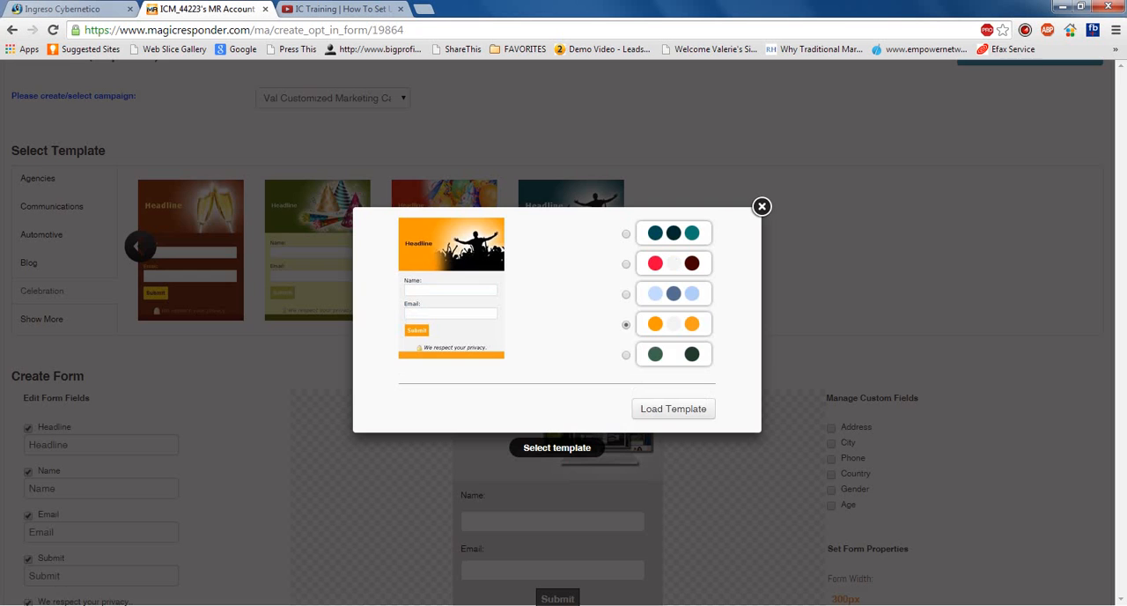
click(673, 409)
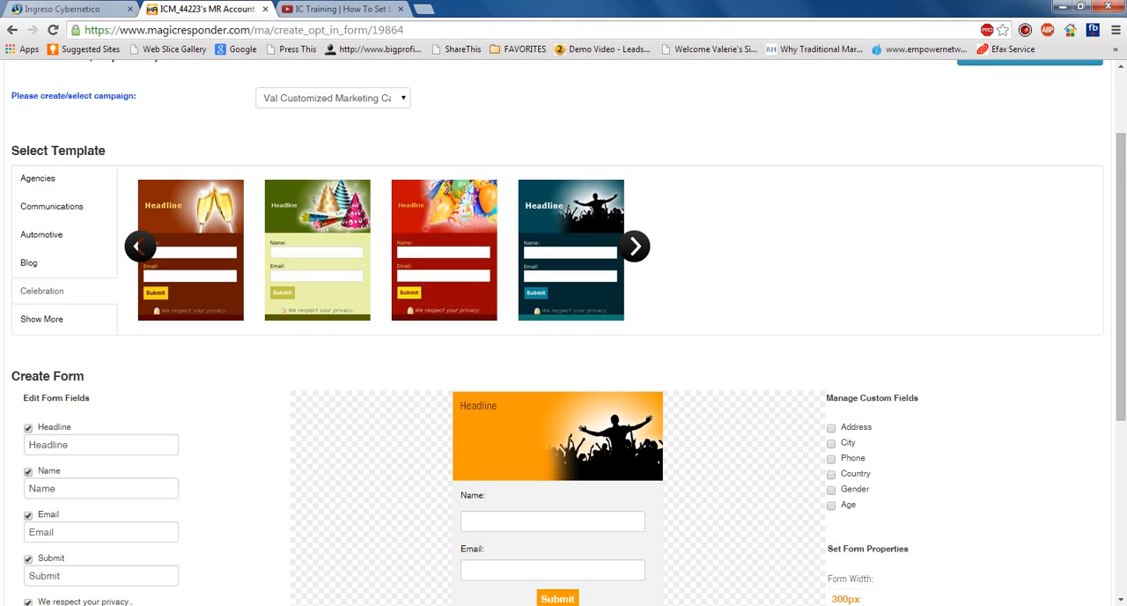
- Select the placeholder text in the Headline field of the opt-in form
scroll(564, 335, down, 3)
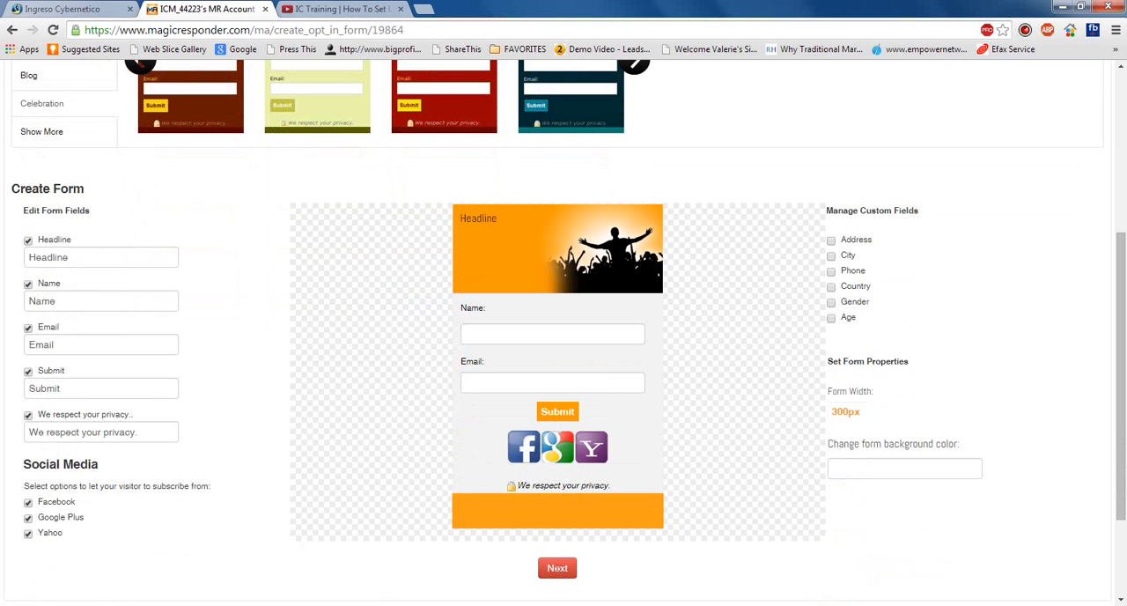
double_click(48, 257)
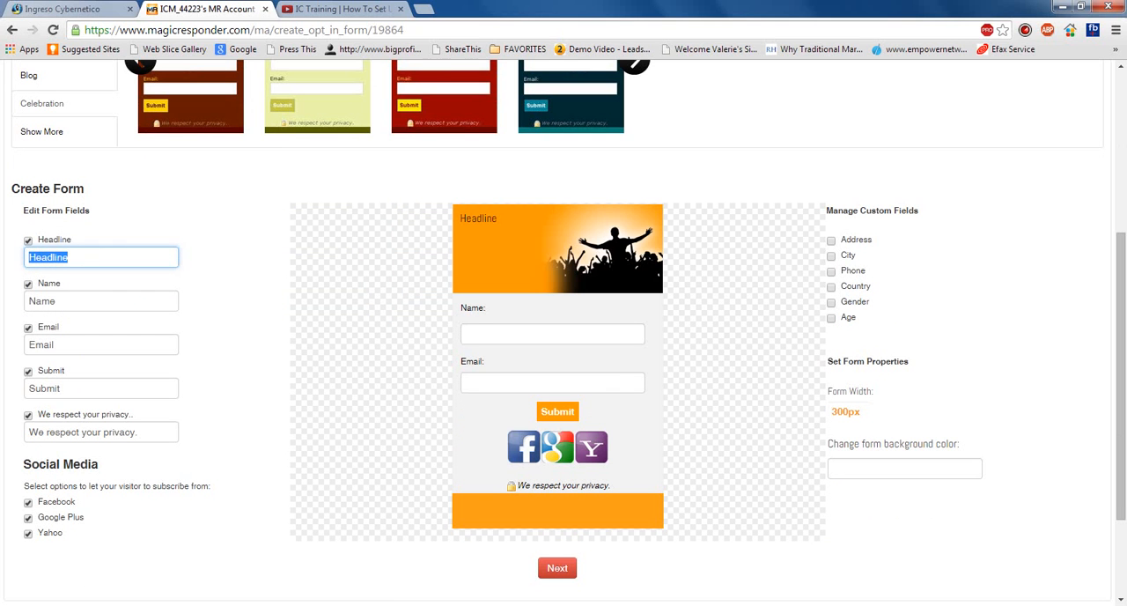
- Switch to the Ingreso Cybernetico funnel link page, examine the Product / Details / Video embed code, and return to Magic Responder
click(66, 9)
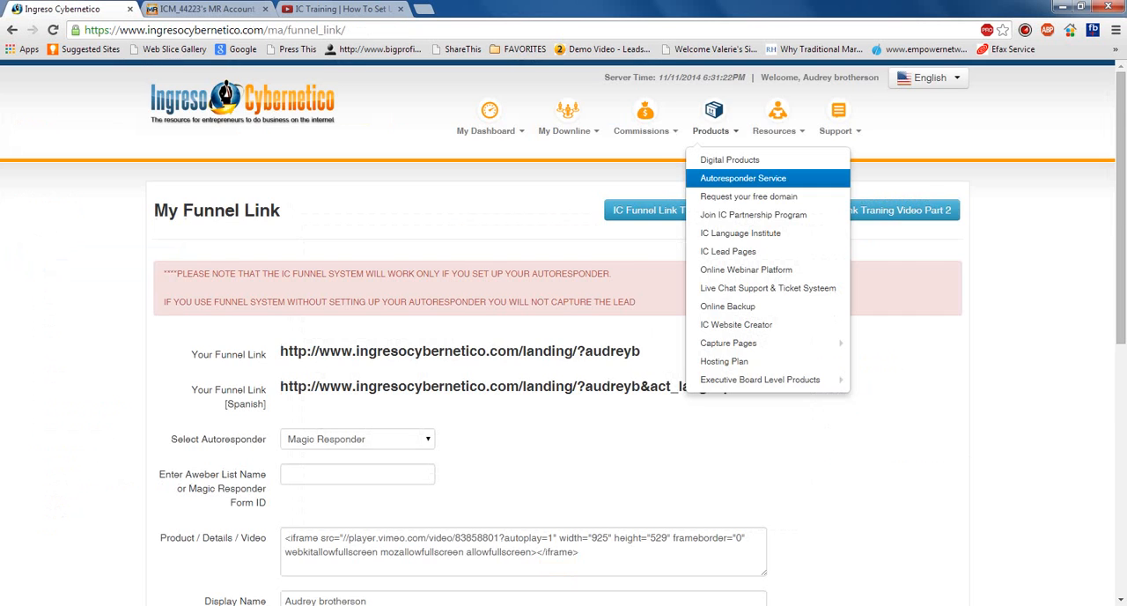
scroll(743, 178, down, 2)
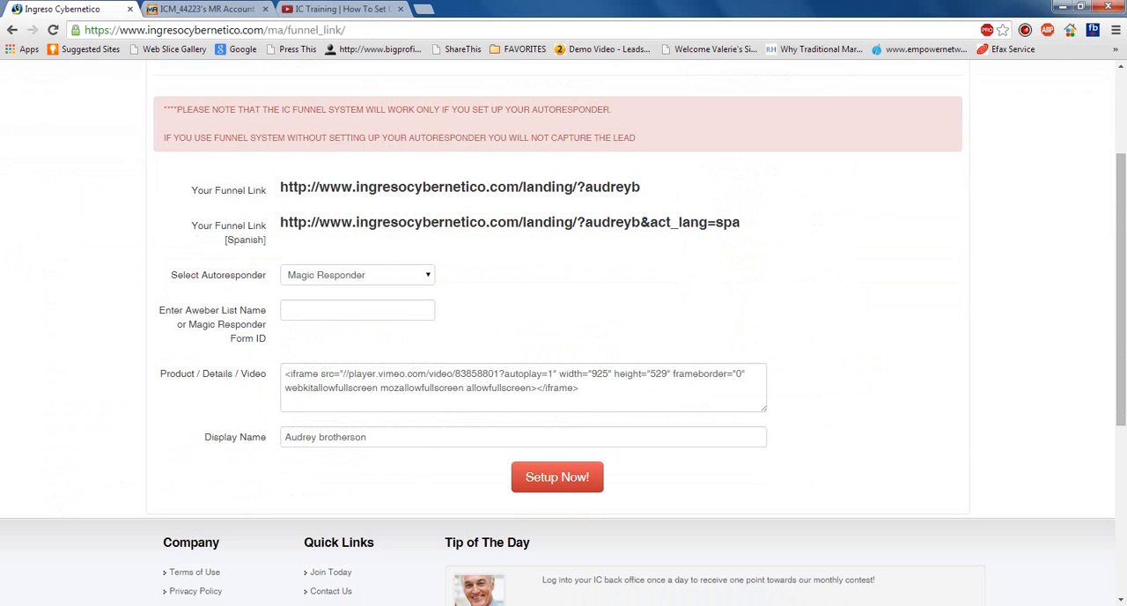
drag(580, 387, 286, 373)
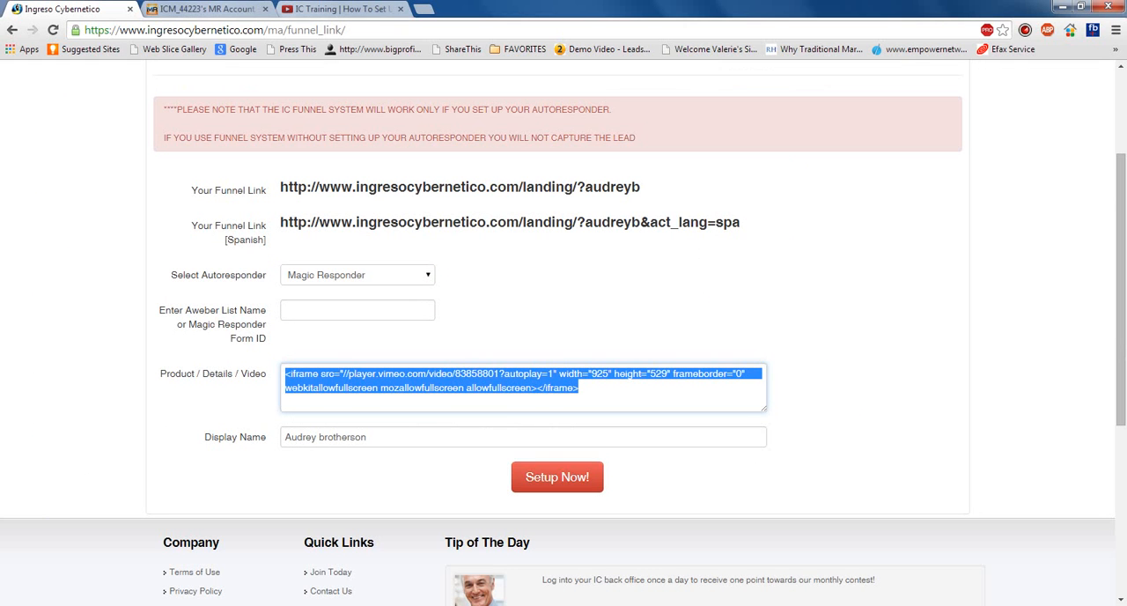
click(207, 8)
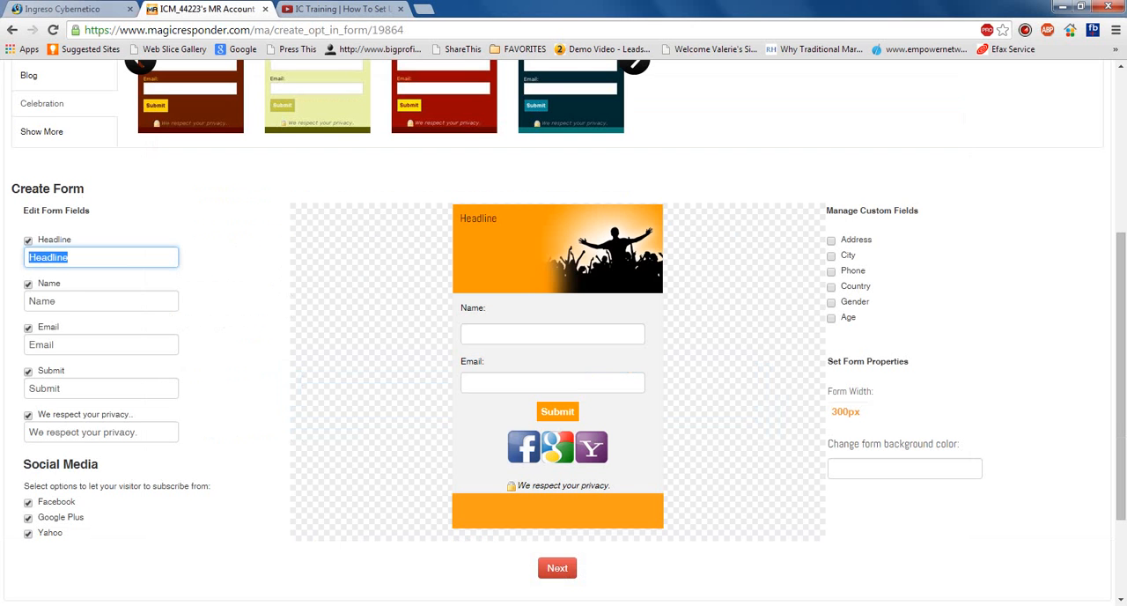
- Set the opt-in form's Headline text to "Free Video Shows How to Make Money Online No Experience Needed"
text(Fr)
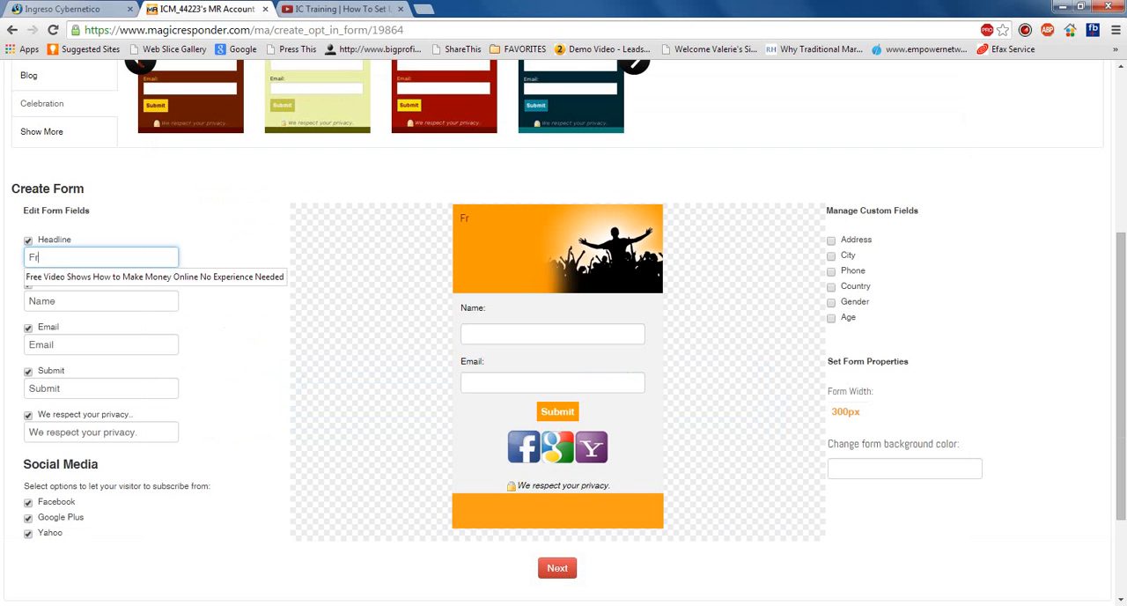
text(ee Video)
key(Down)
key(Return)
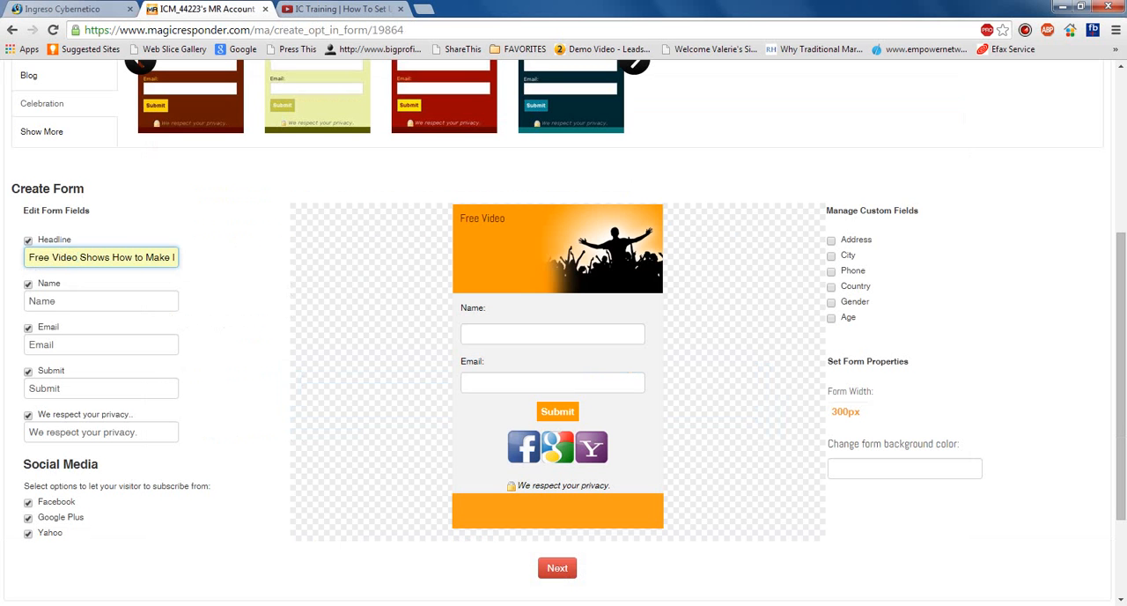
- Keep the Name and Email labels and change the opt-in form's Submit button text to "Click To Watch Now"
click(56, 302)
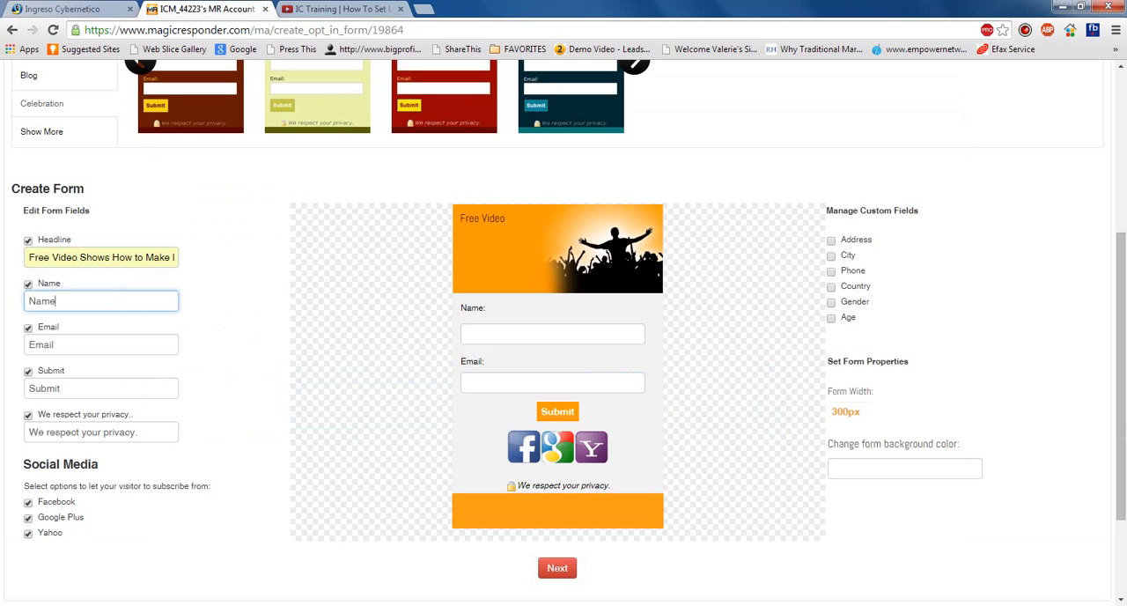
click(55, 344)
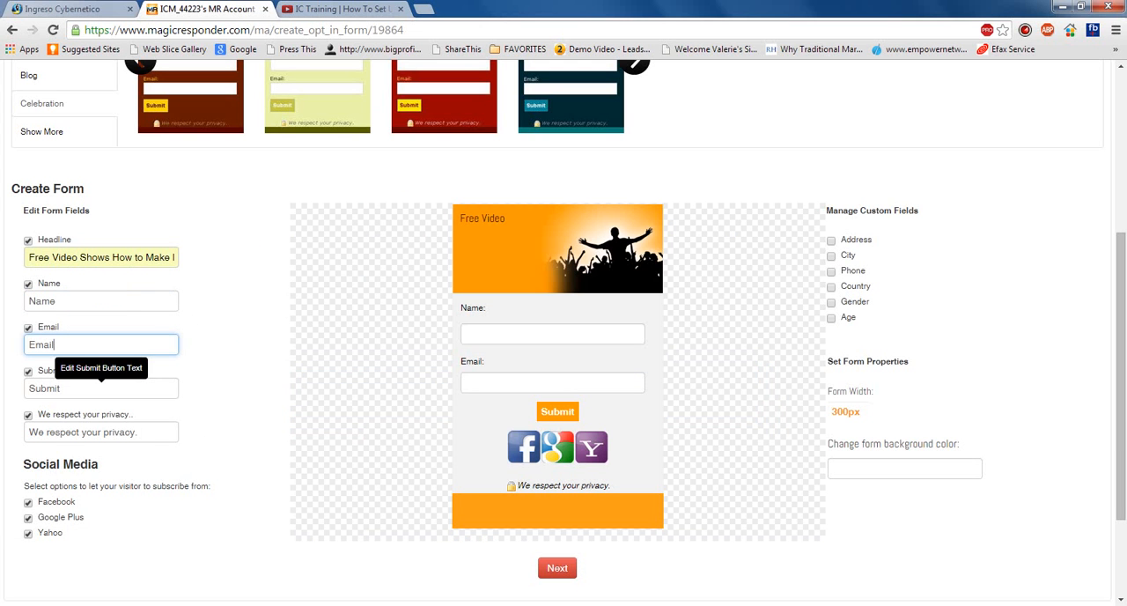
click(61, 388)
double_click(61, 389)
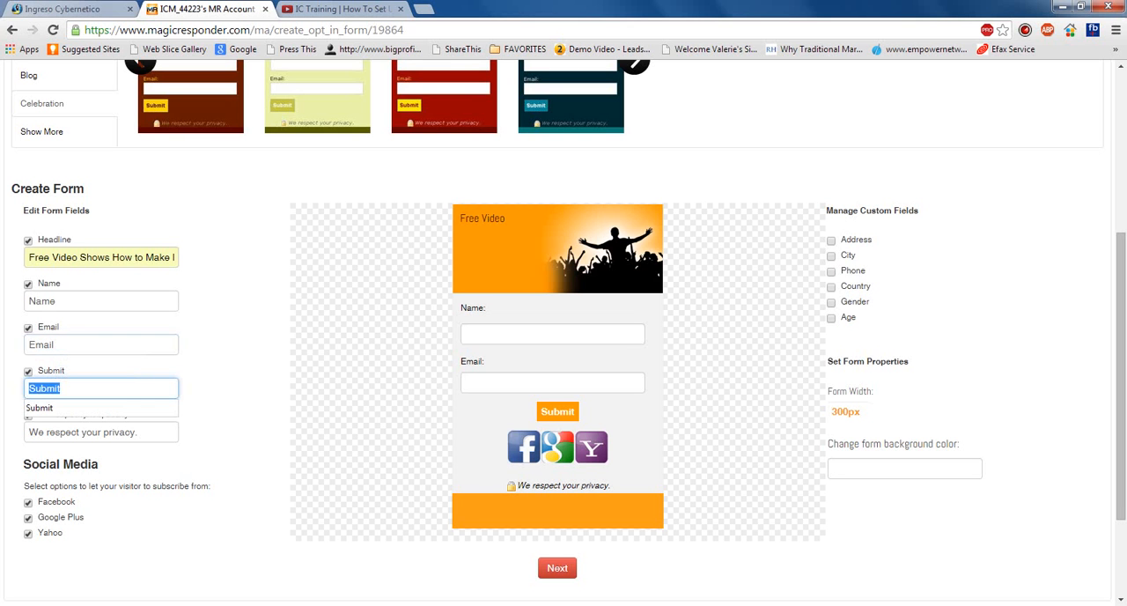
text(Wat)
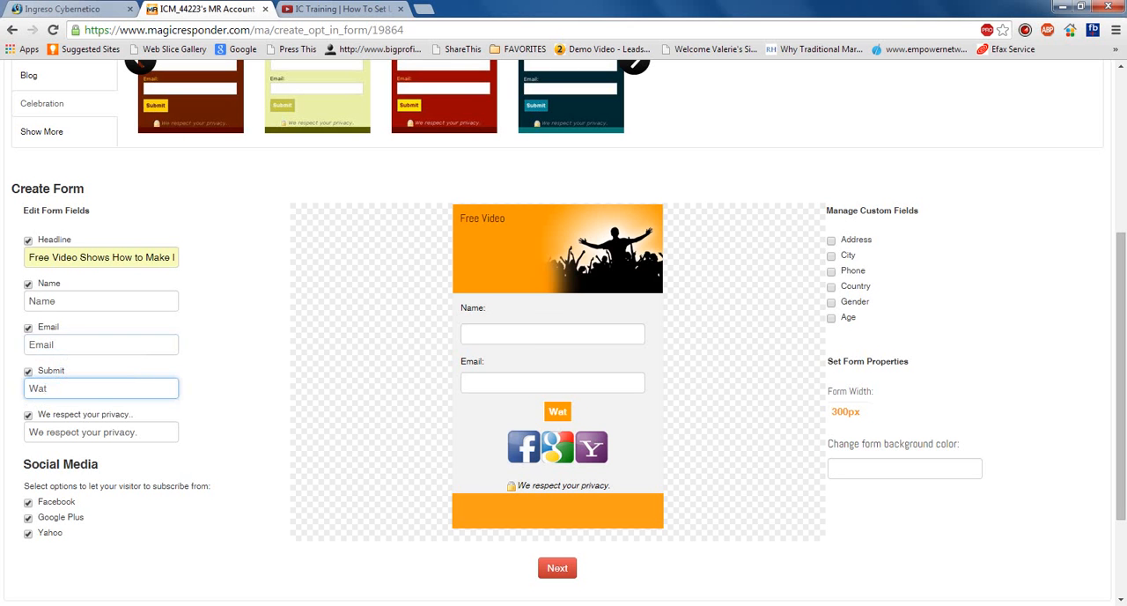
key(BackSpace)
key(BackSpace)
key(BackSpace)
text(Cl)
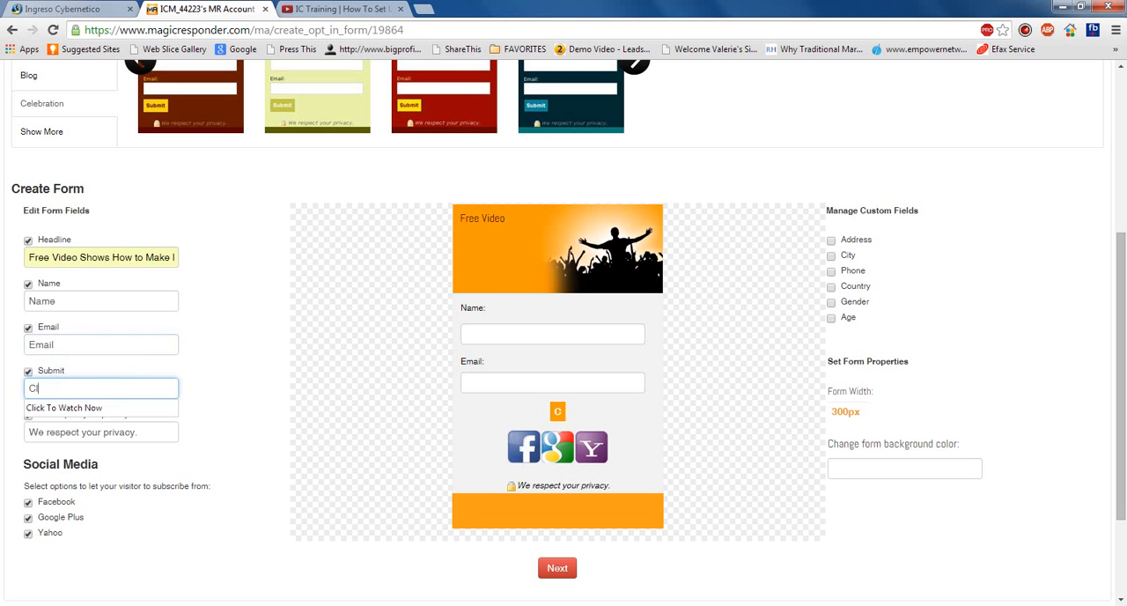
text(ick To)
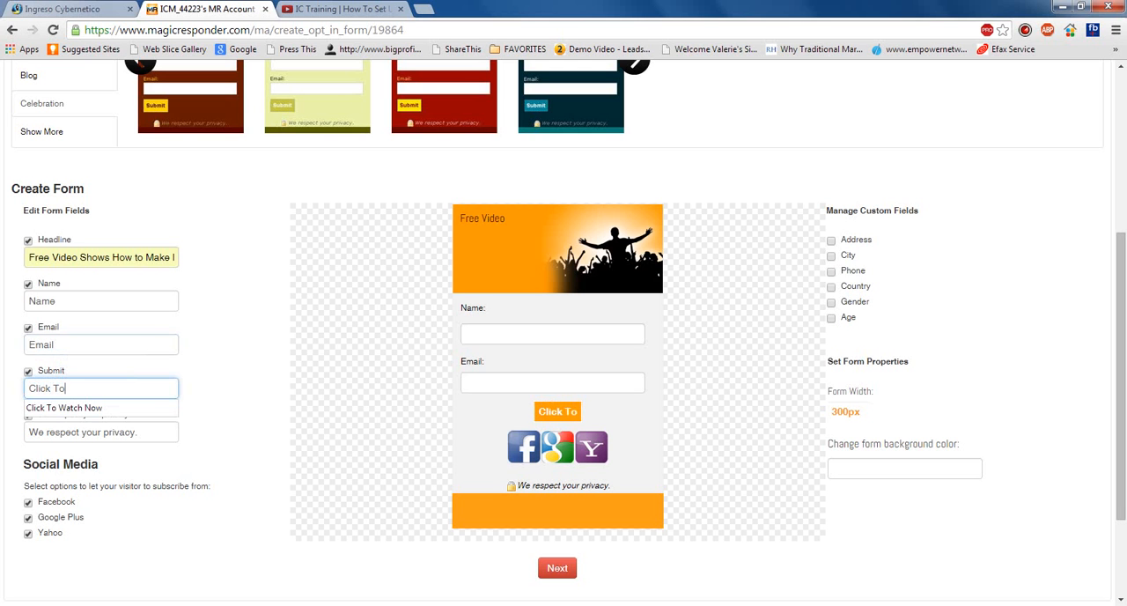
key(Down)
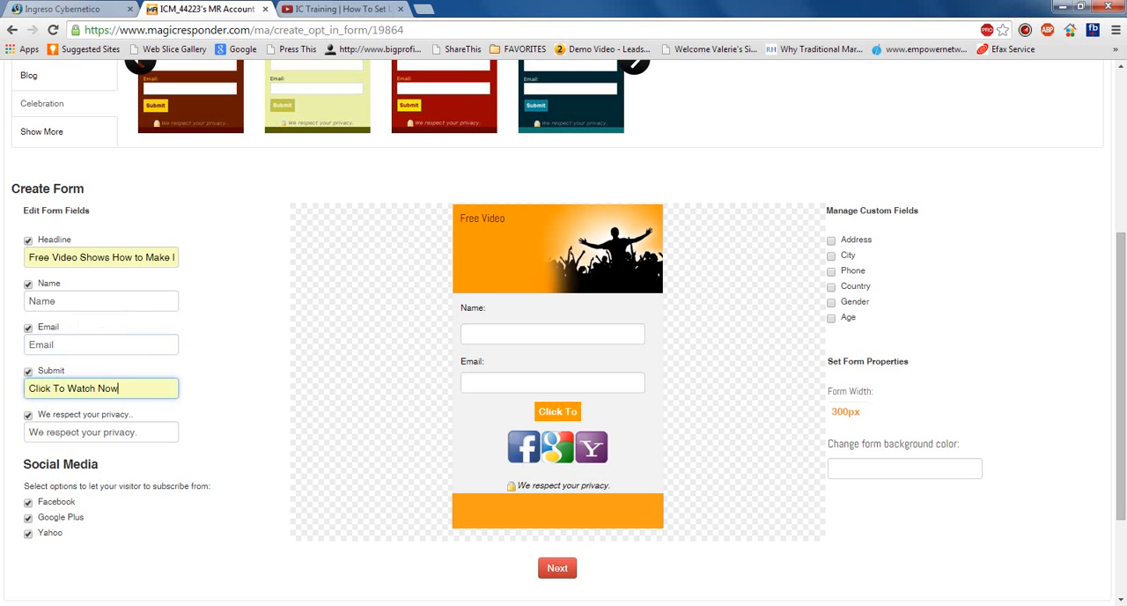
click(216, 445)
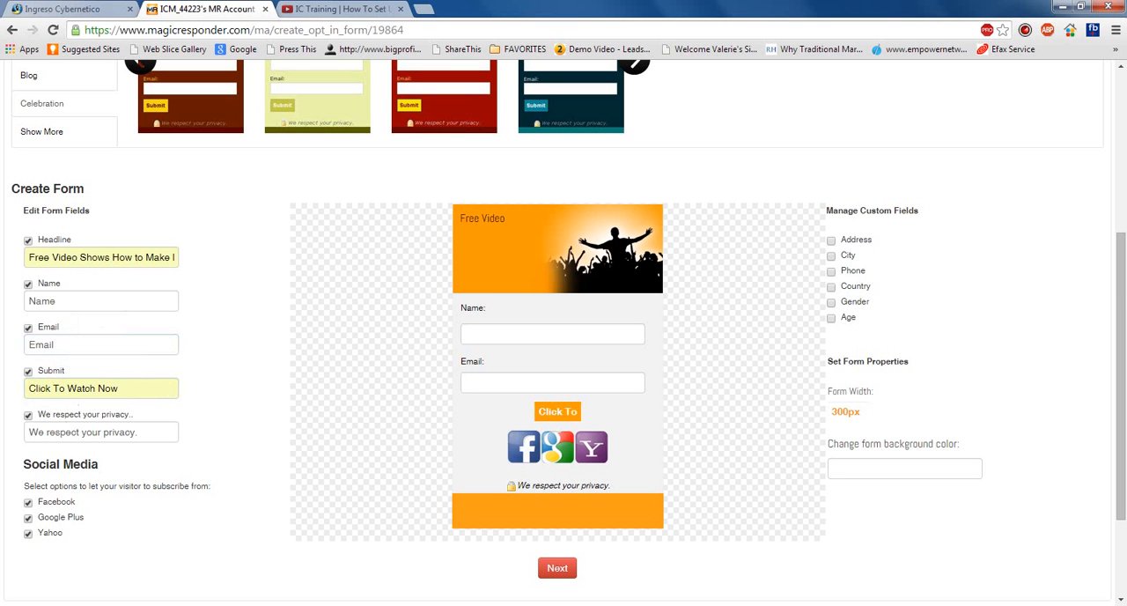
- Replace the privacy note on the opt-in form with "We will never sell or give away your information!"
triple_click(101, 432)
text(tes)
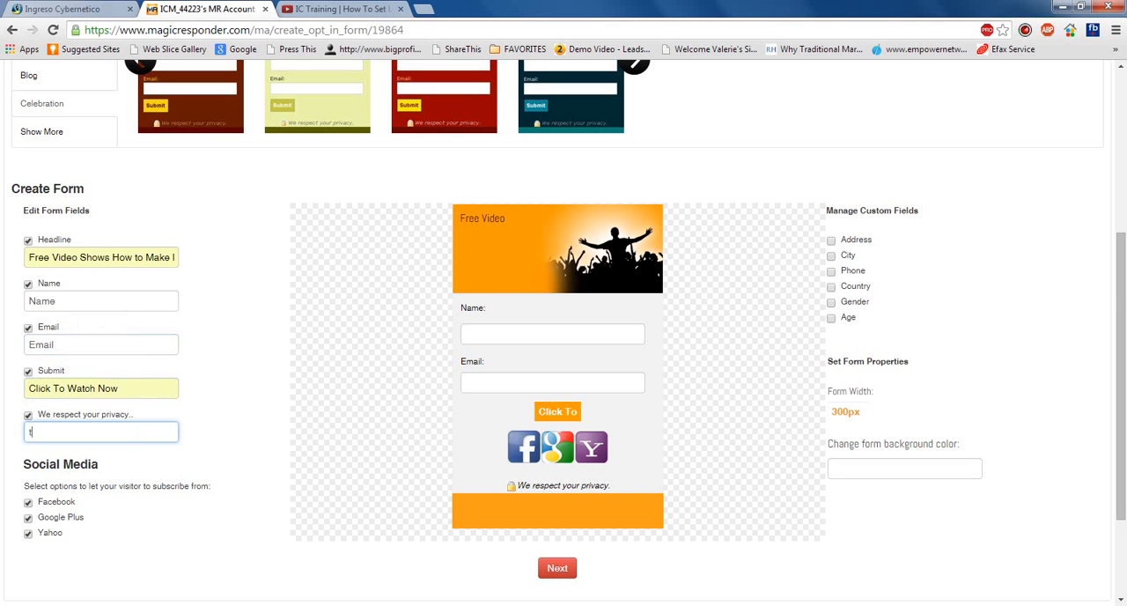
key(BackSpace)
key(BackSpace)
key(BackSpace)
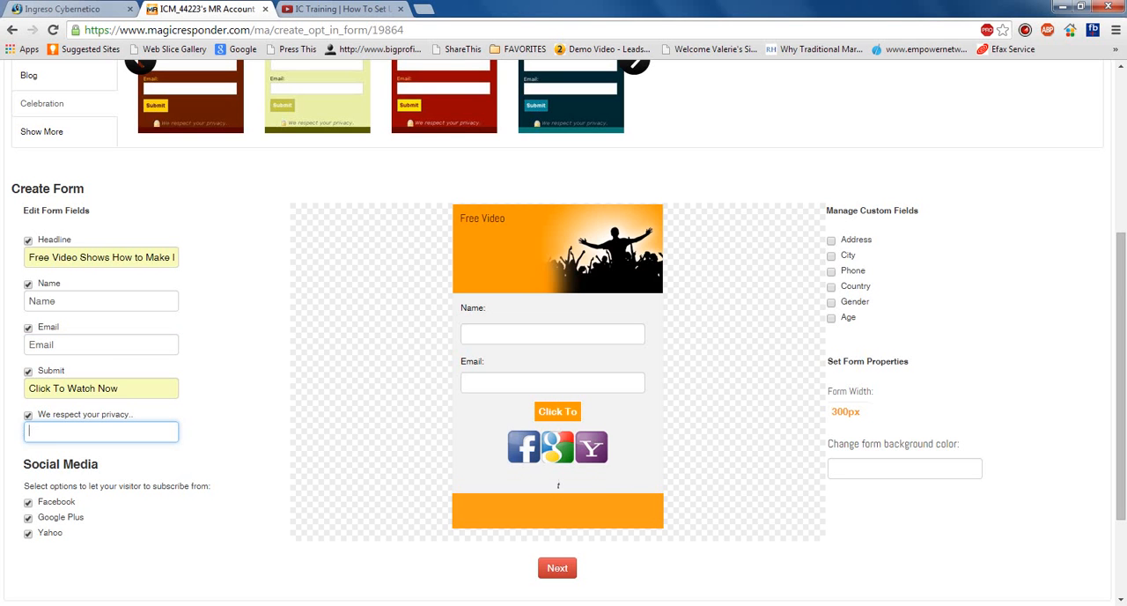
text(We )
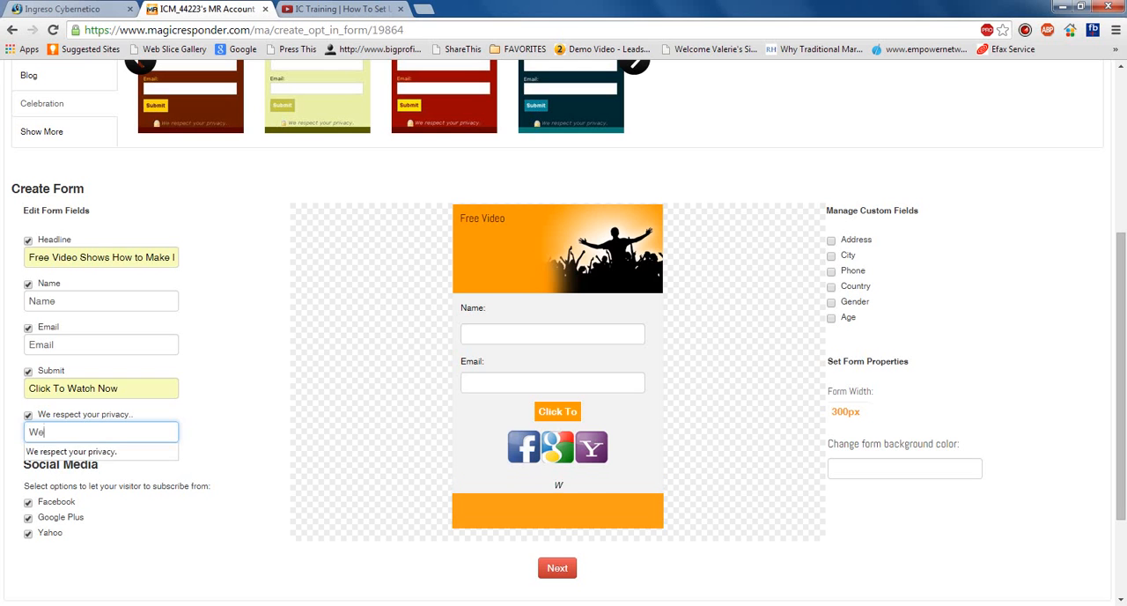
text(will )
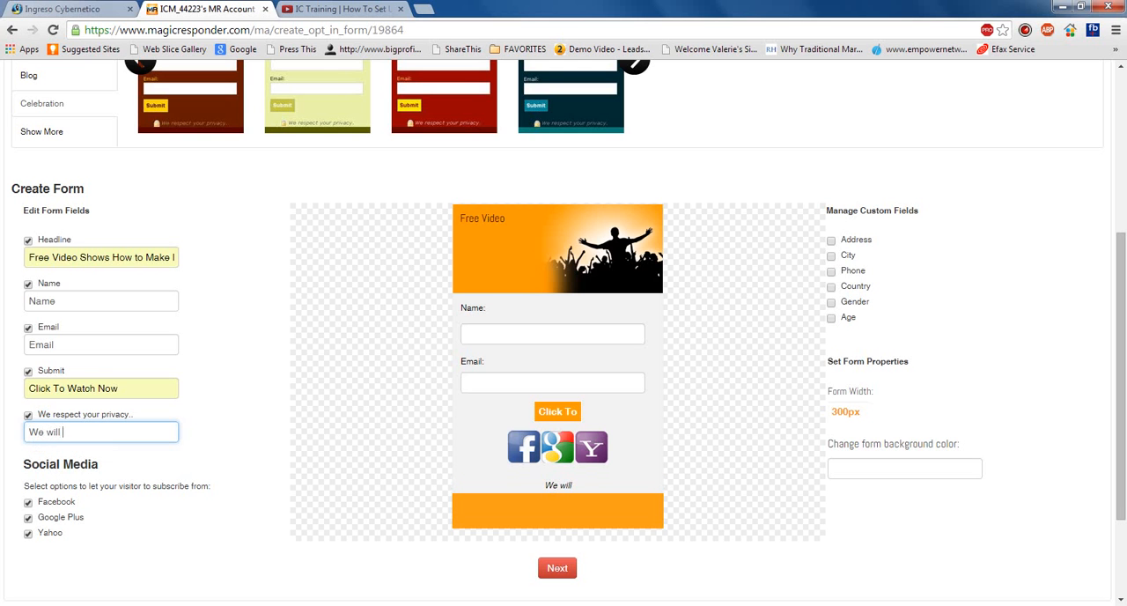
text(never sell to)
key(BackSpace)
key(BackSpace)
text(or g)
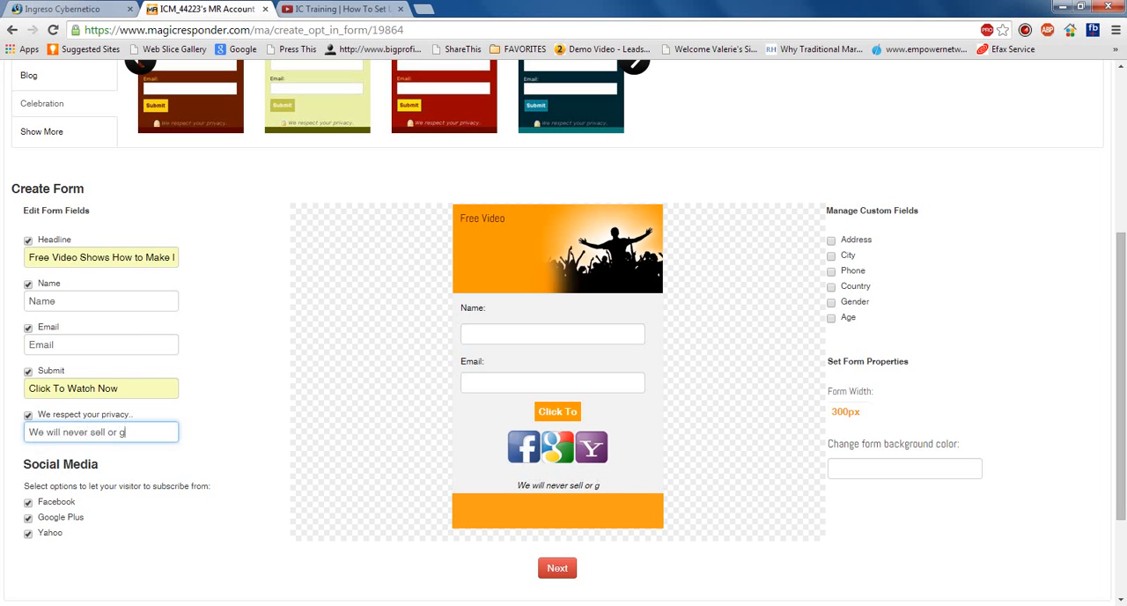
text(ive away your)
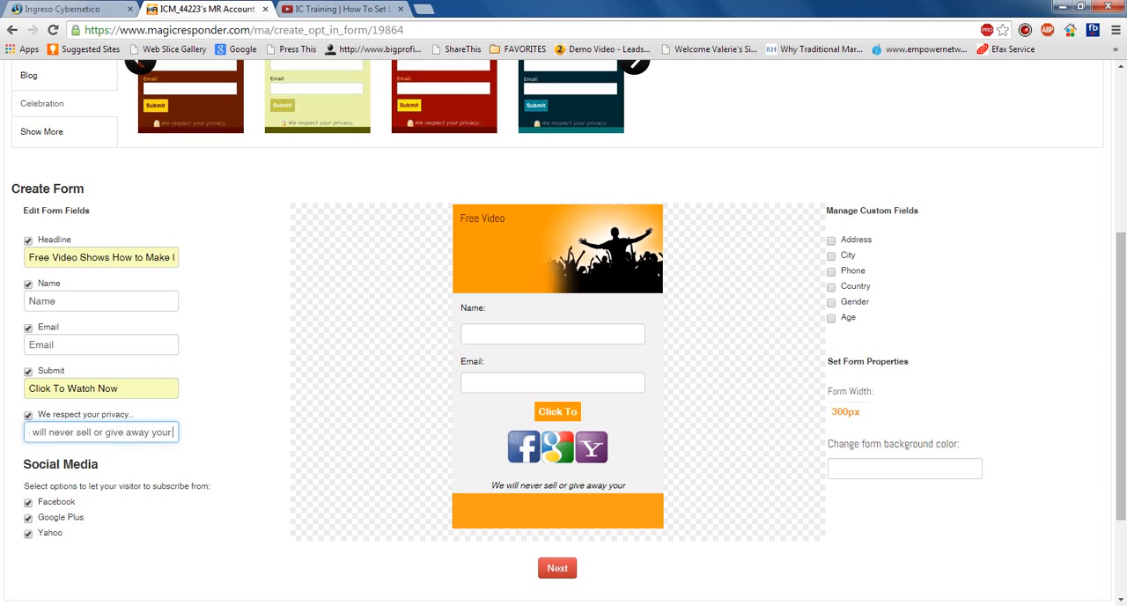
text( information)
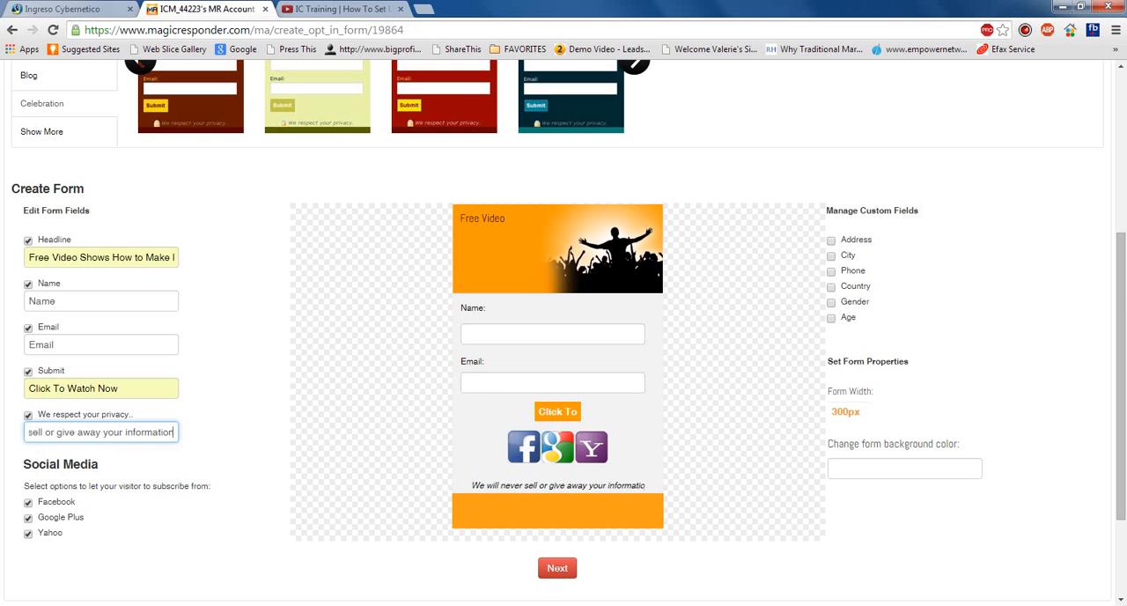
text(!)
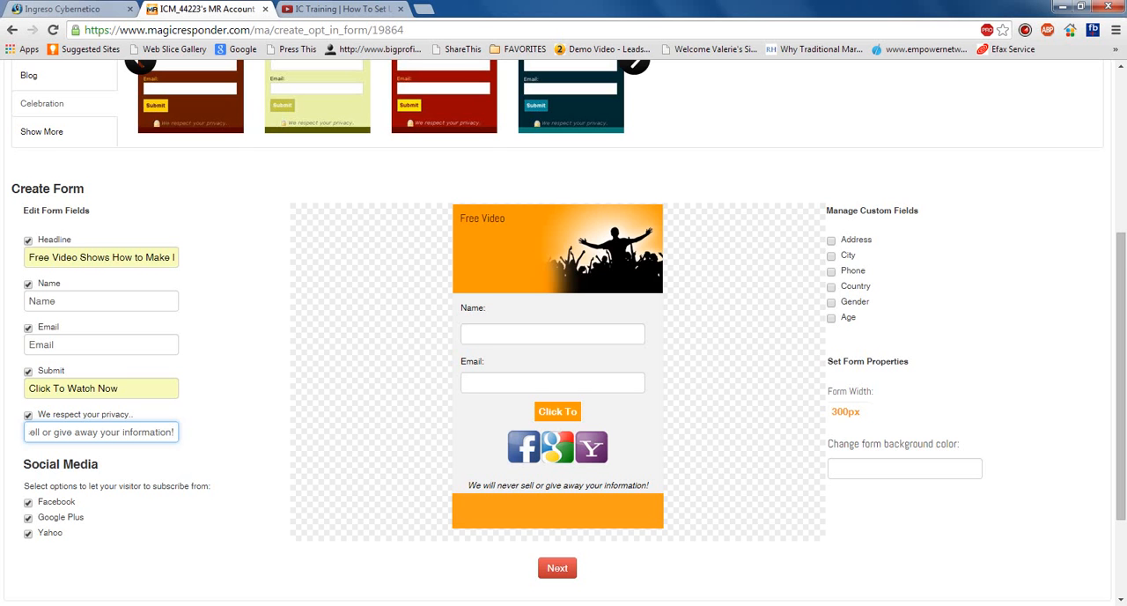
- Try adding the Phone custom field to the opt-in form and remove it again
scroll(563, 330, down, 1)
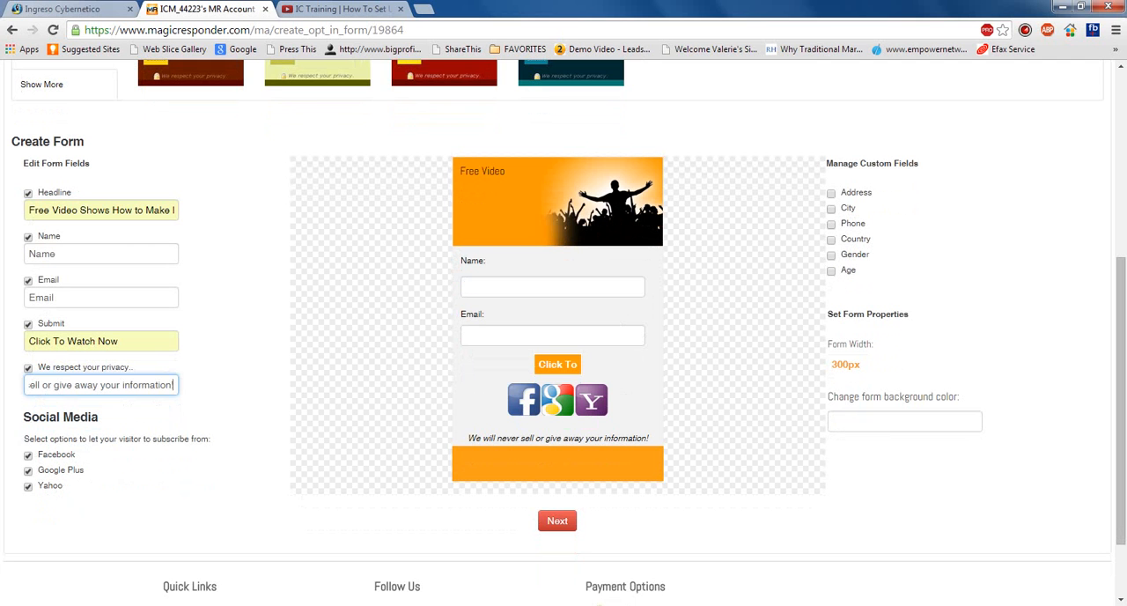
click(832, 225)
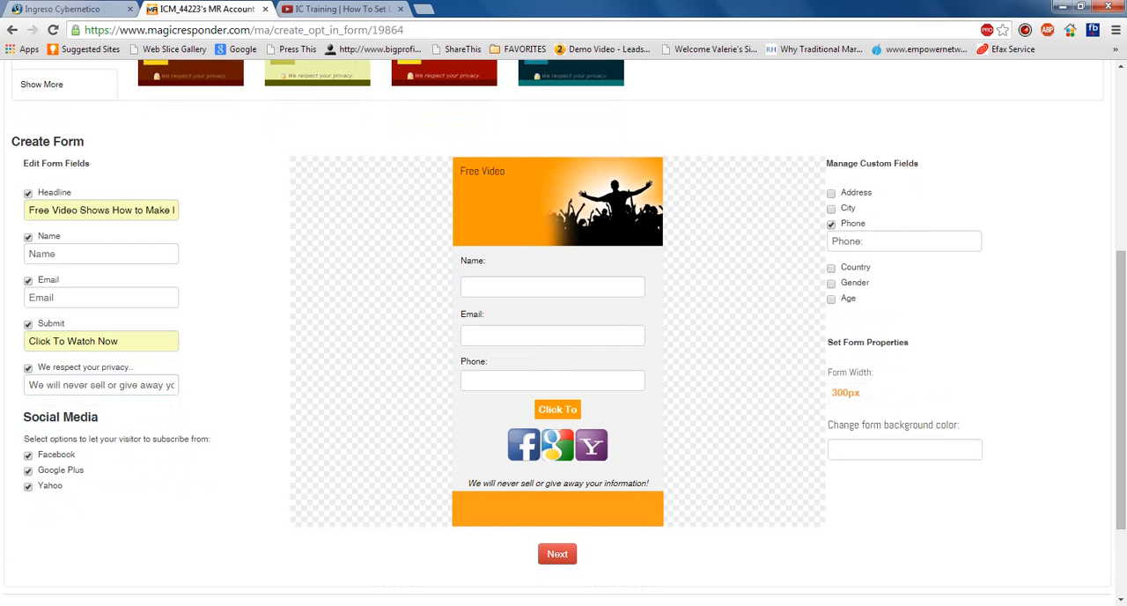
click(831, 225)
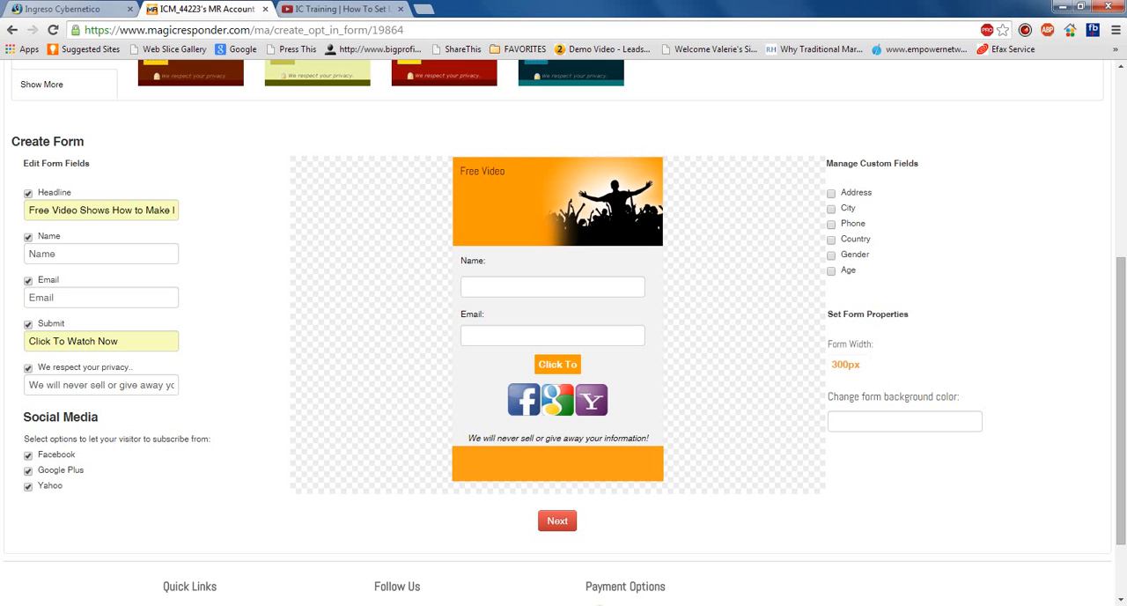
- Continue to the form's second stage, name it with the person's first name plus "Test Campaign Setup Opt in Form", and finish with the default URLs
click(557, 521)
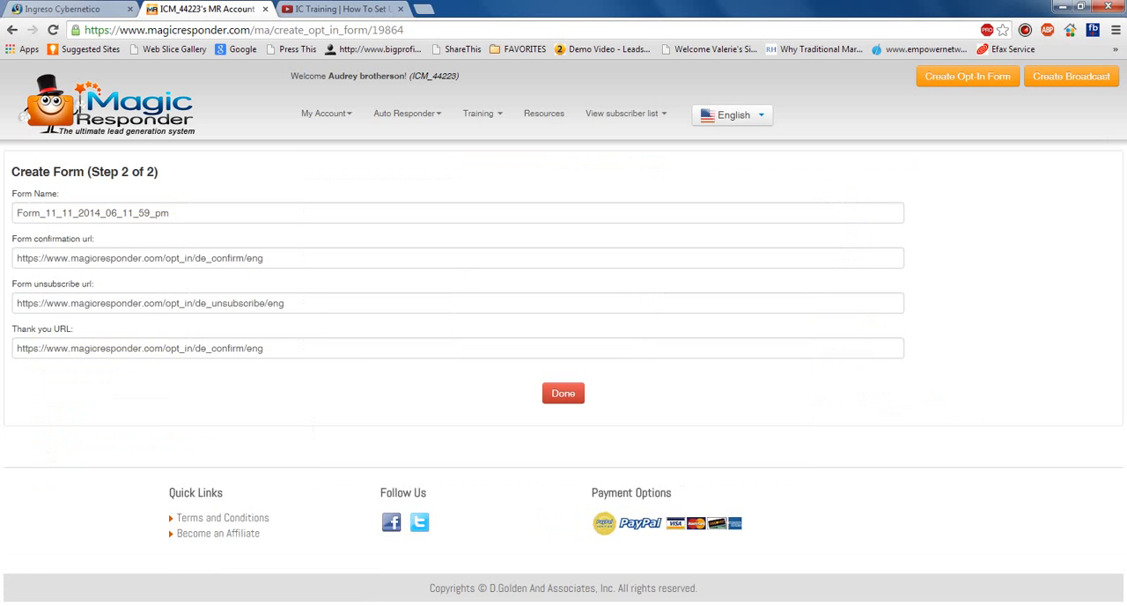
double_click(163, 214)
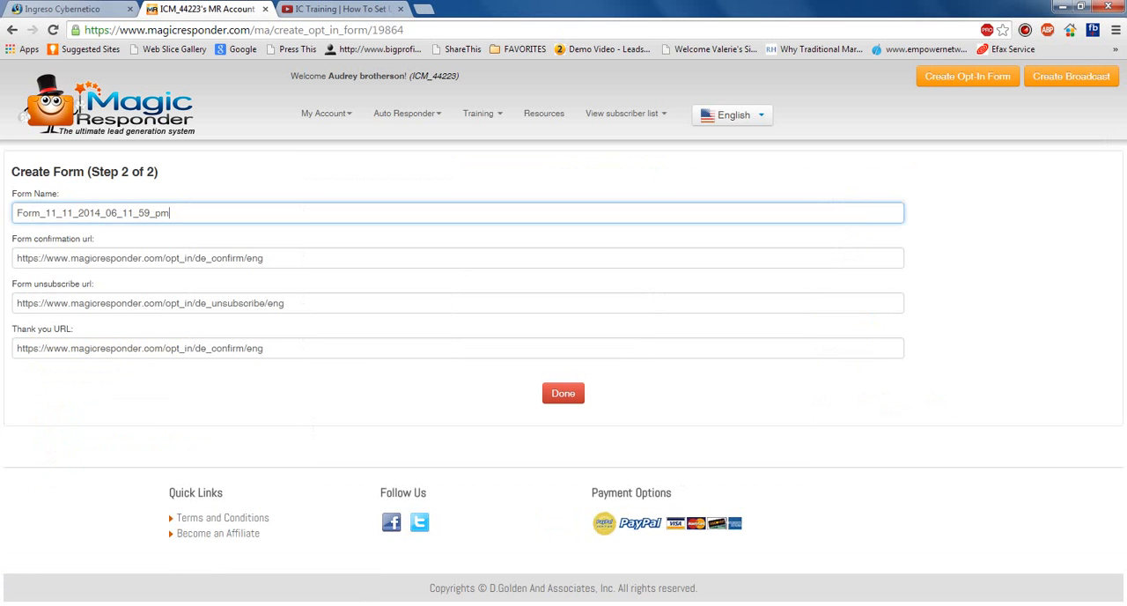
text(Valere)
key(BackSpace)
text(ie Tes)
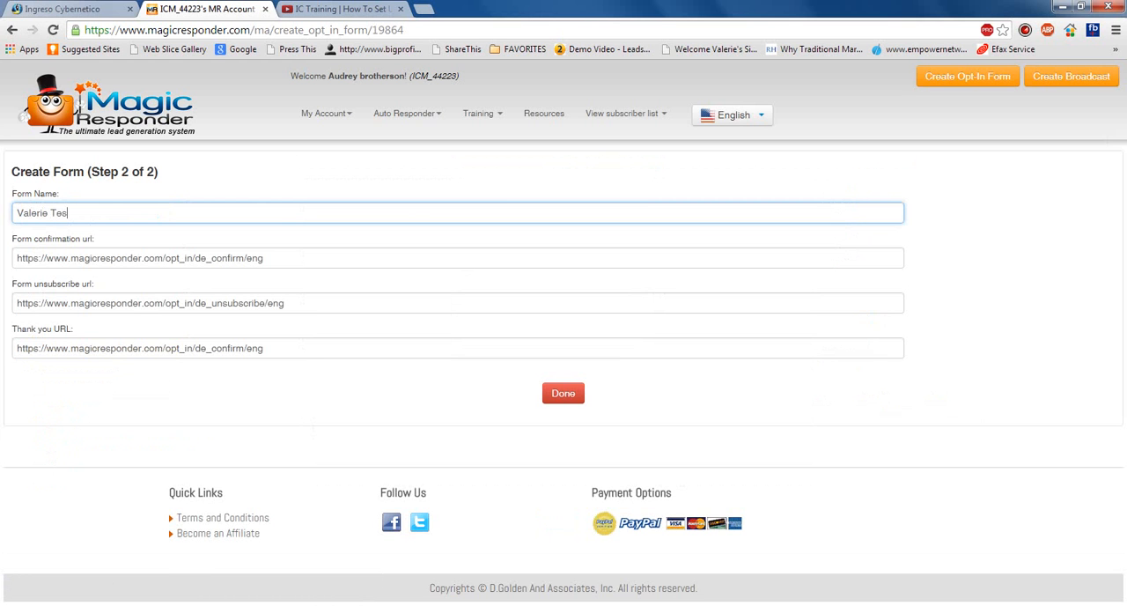
text(t Campaign Setup Opt in Form)
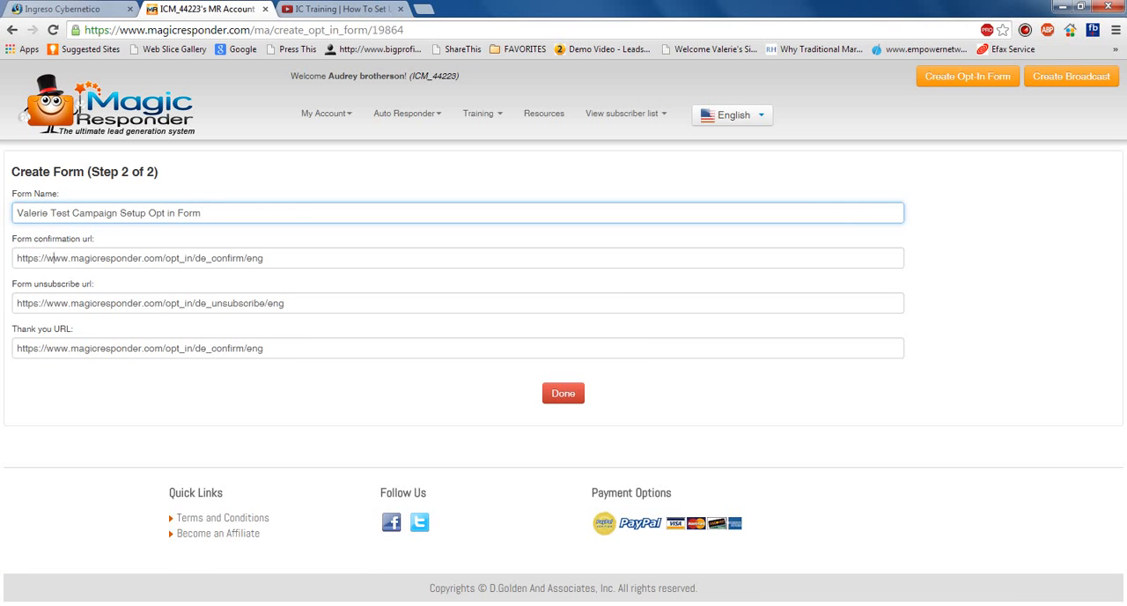
click(50, 258)
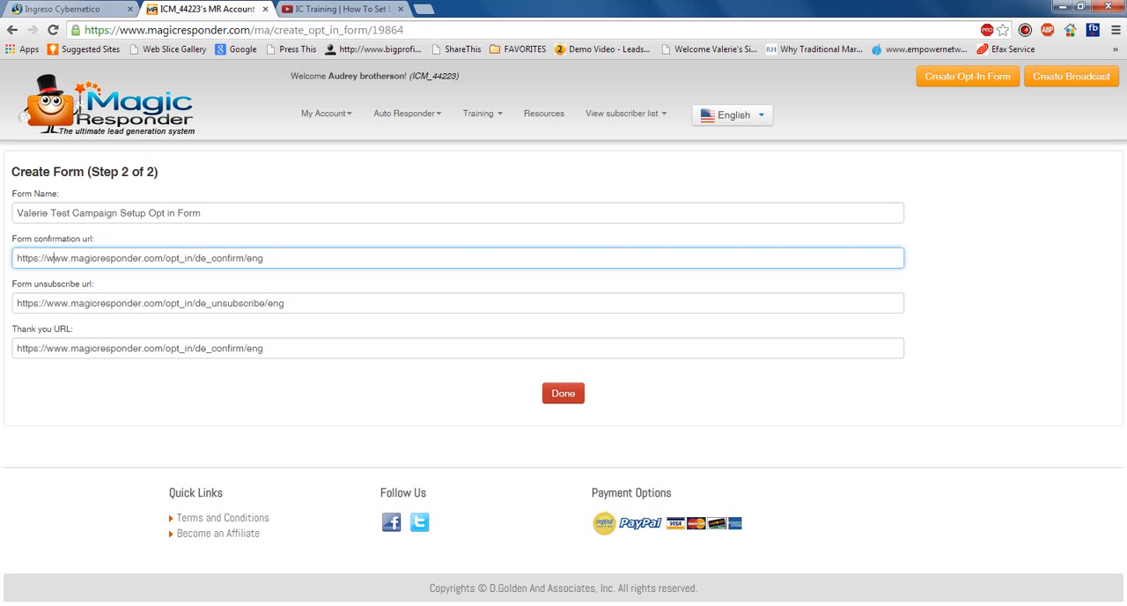
click(562, 393)
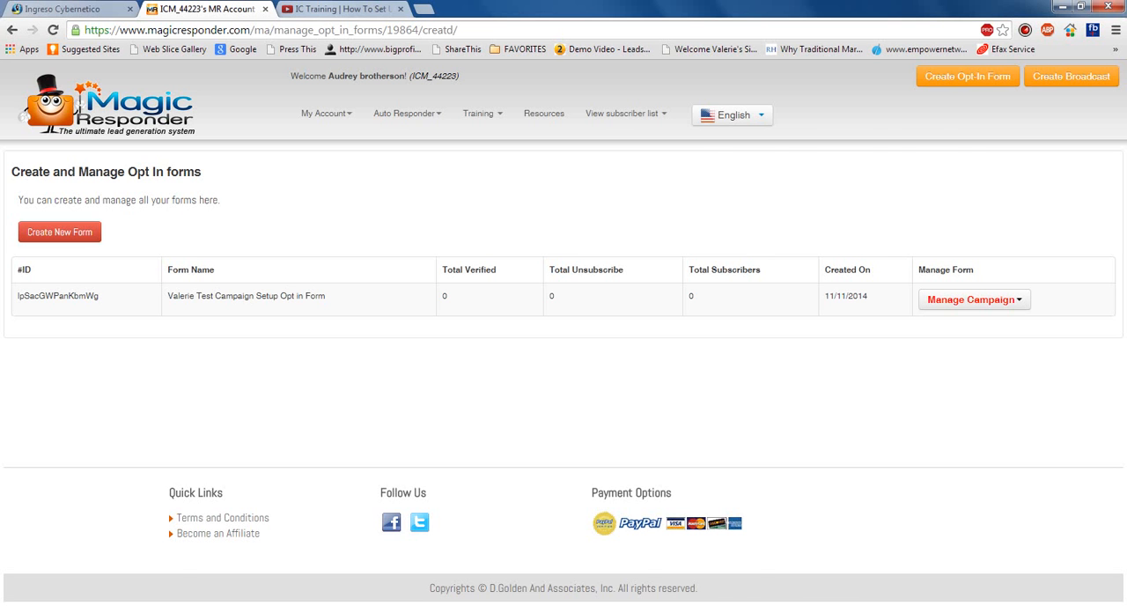
- Switch to the IC Funnel System training video on YouTube, watch from about 17:48 to 18:35, and return to Magic Responder
click(342, 9)
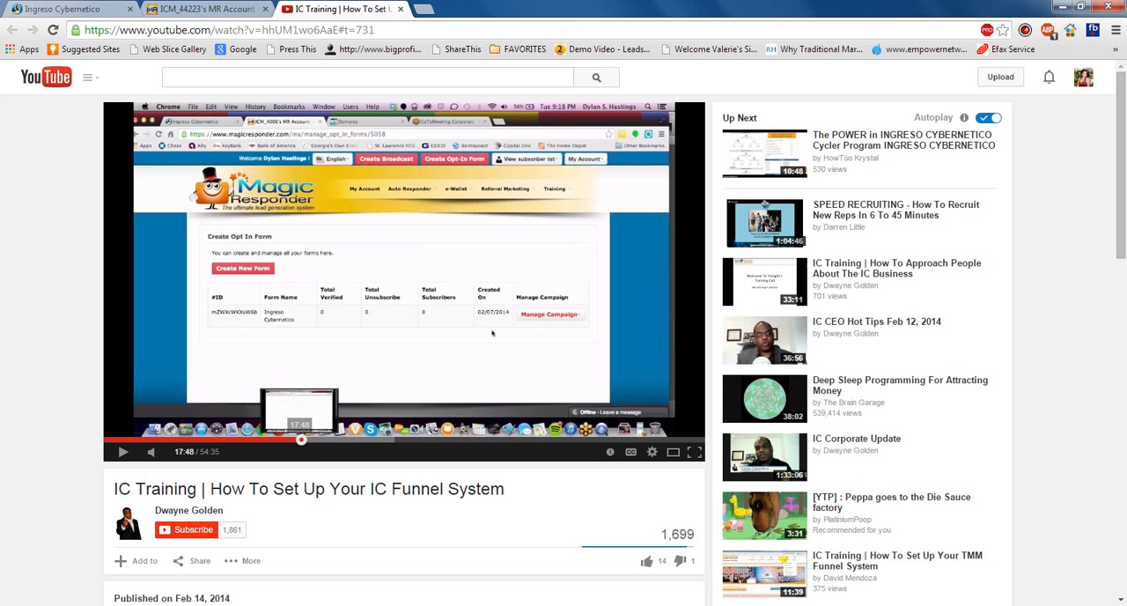
click(302, 440)
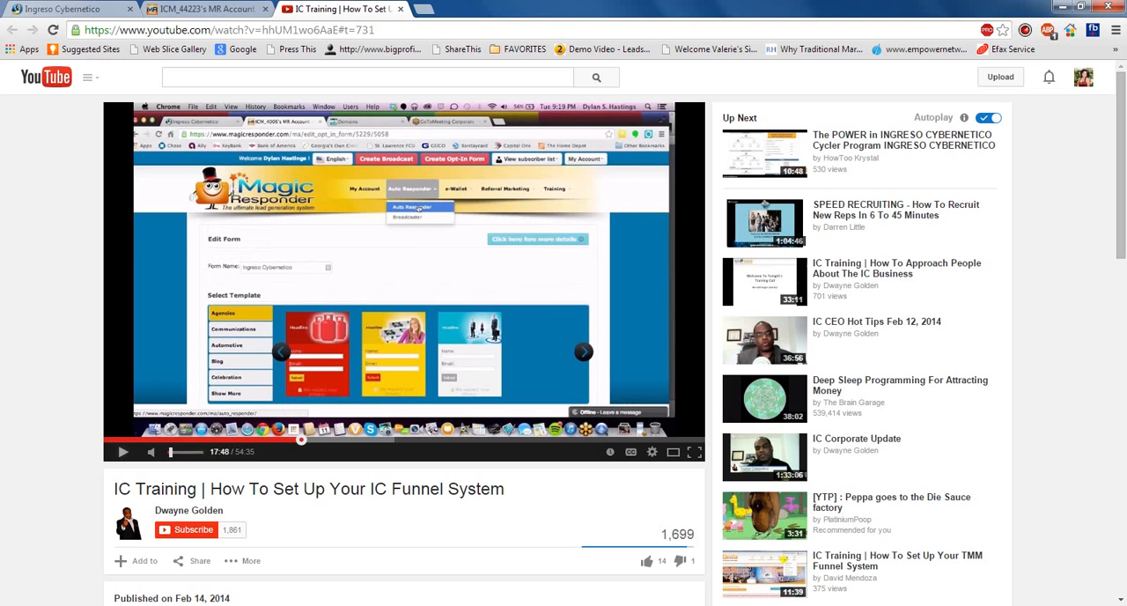
click(122, 450)
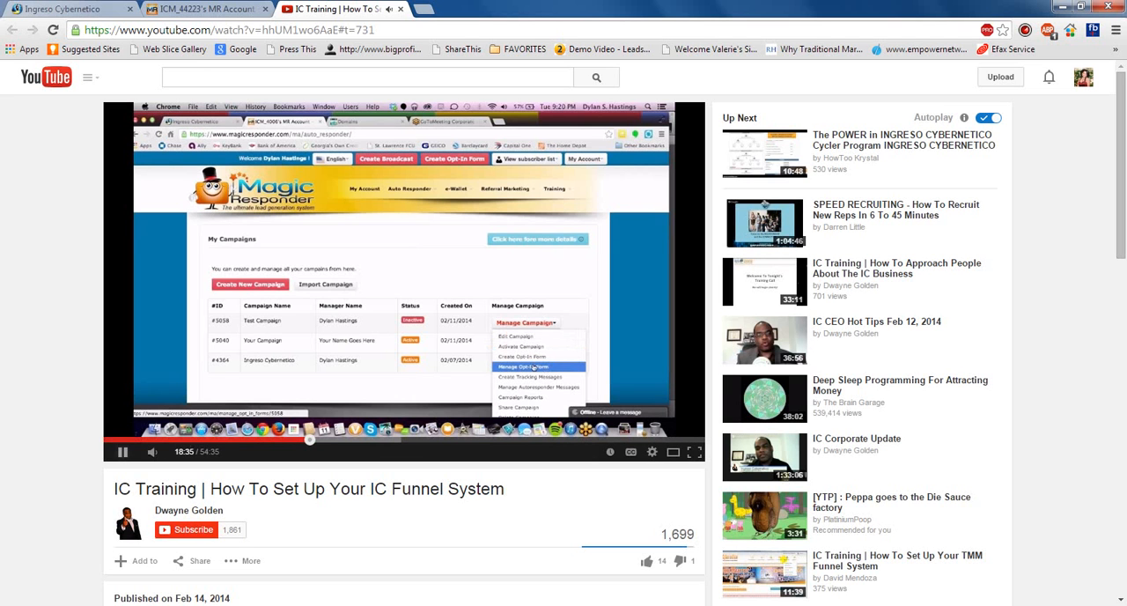
click(124, 451)
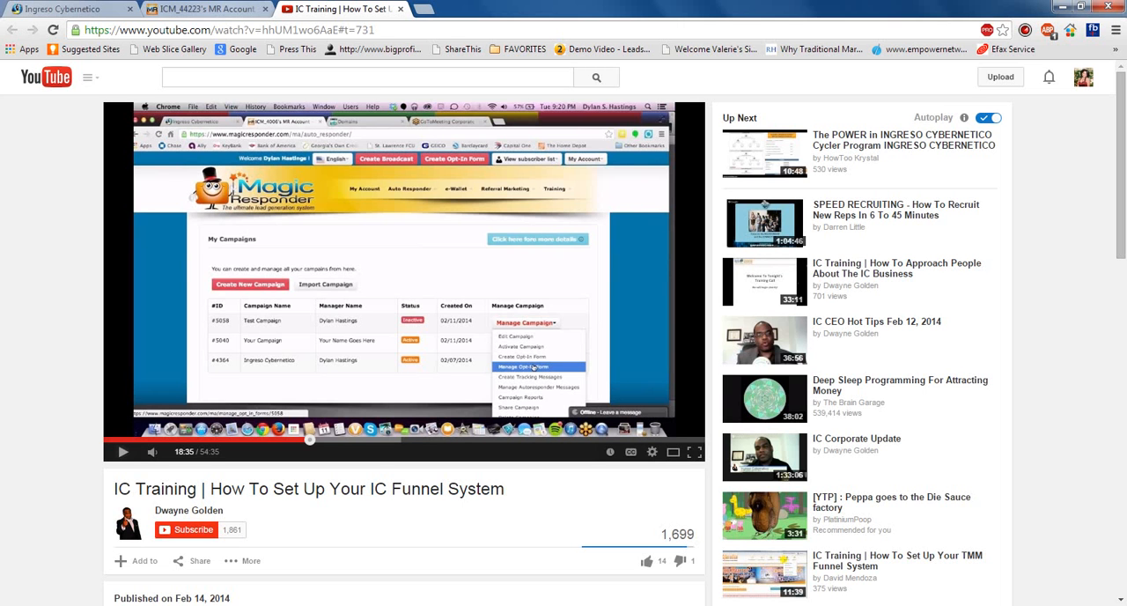
click(207, 9)
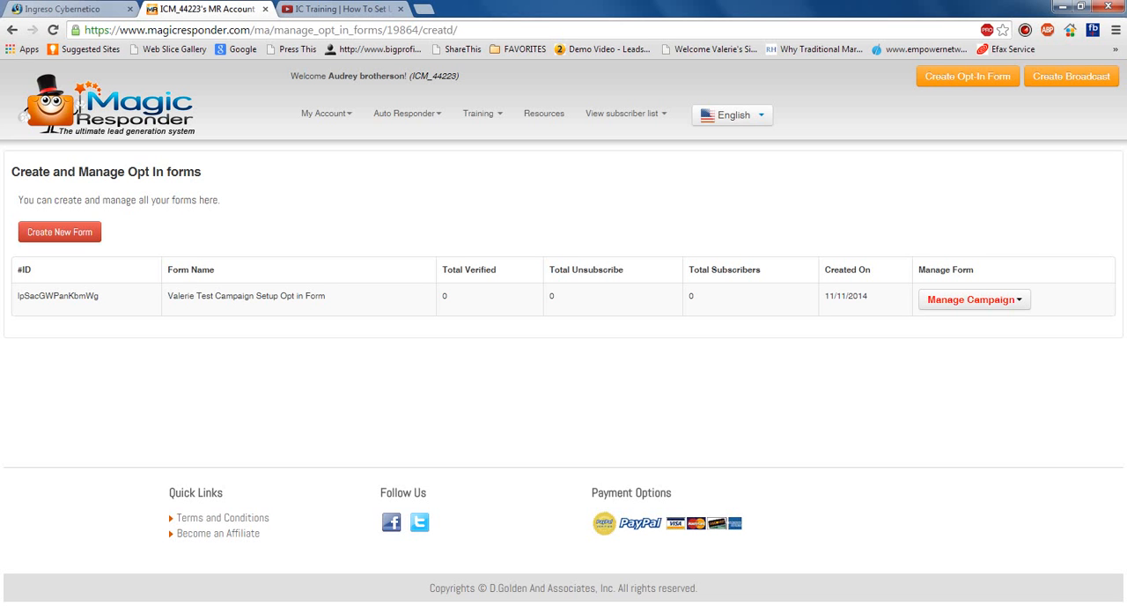